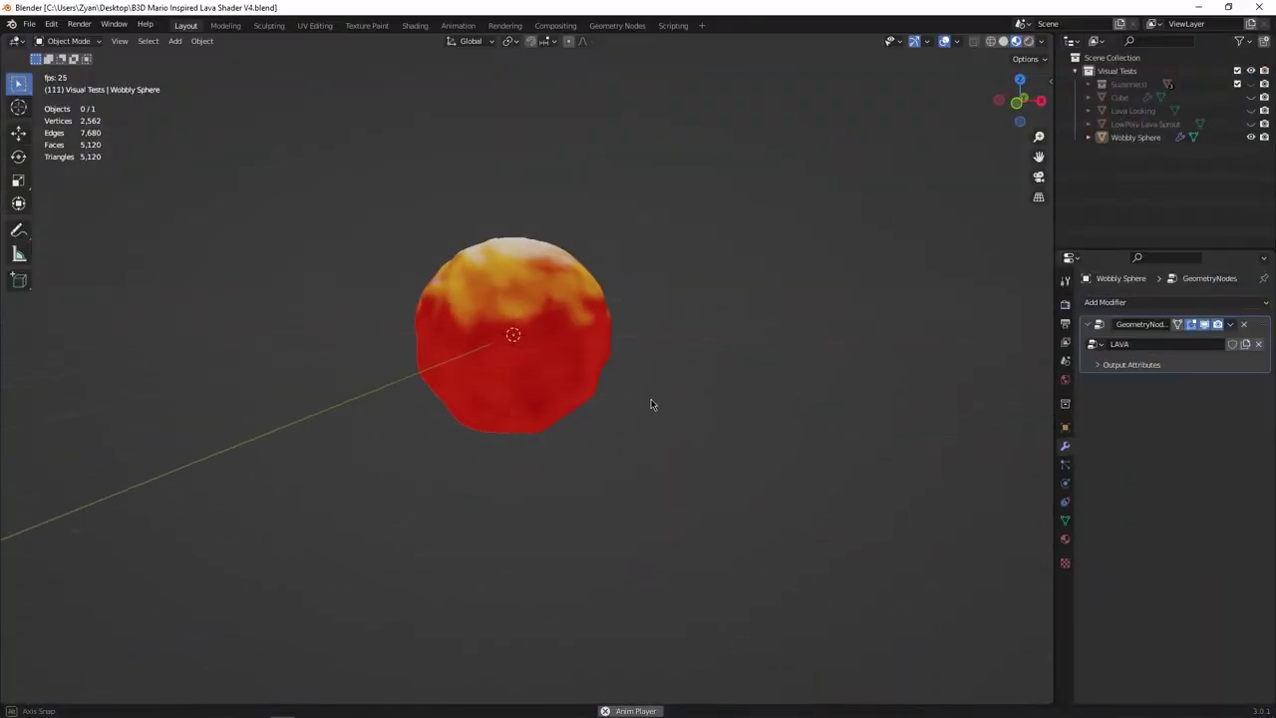
middle_drag(650, 404, 765, 403)
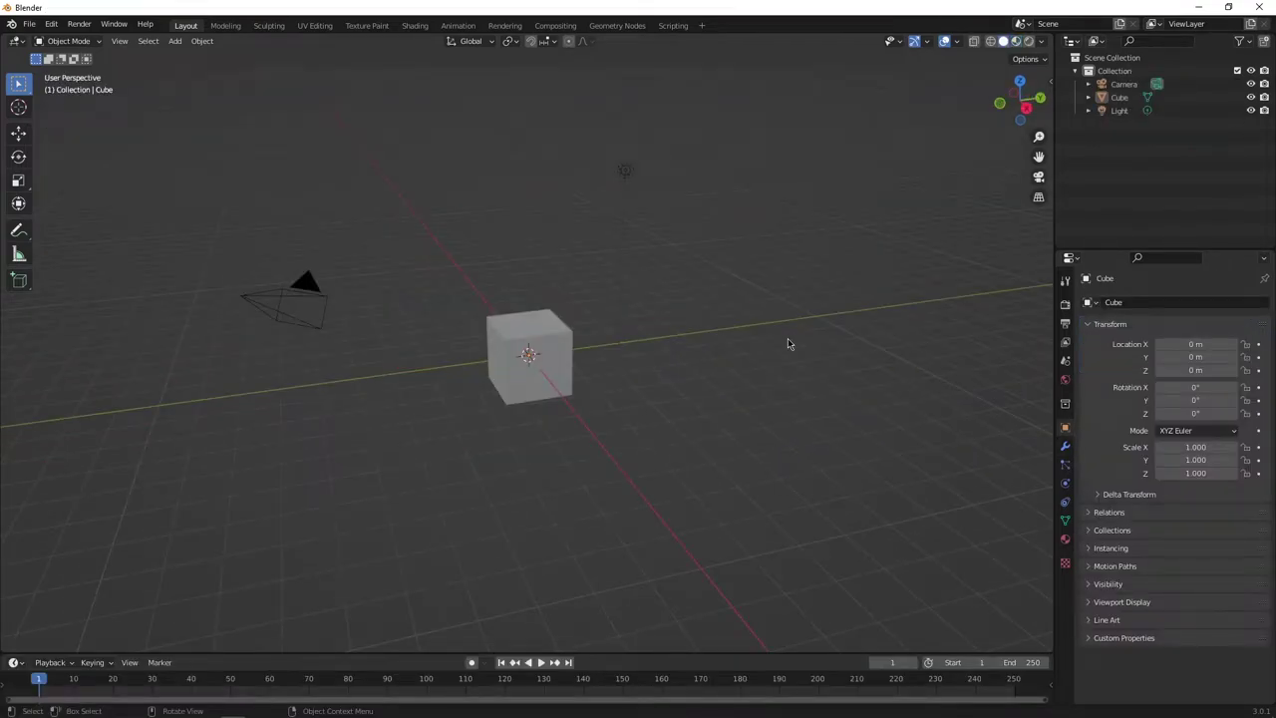
- Delete all default objects from the scene
key(a)
key(x)
click(787, 341)
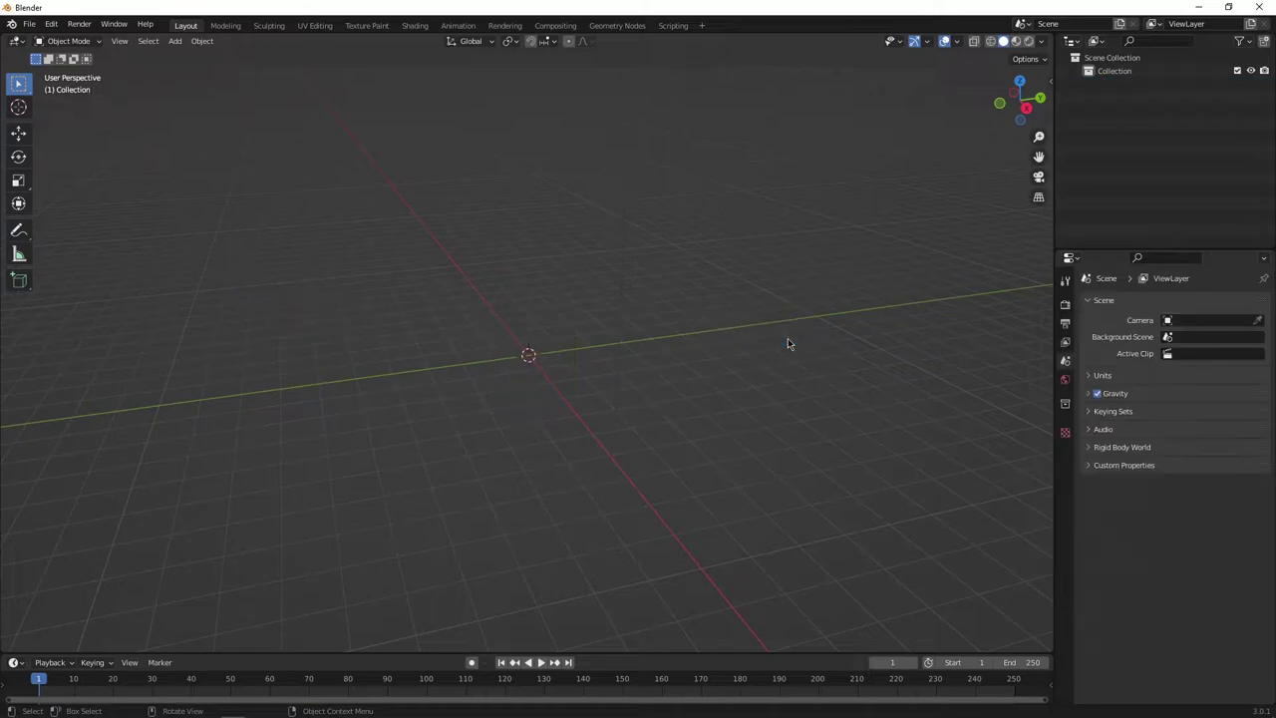
- Add a UV sphere at the origin and shade it smooth
key(shift+a)
mouse_move(546, 285)
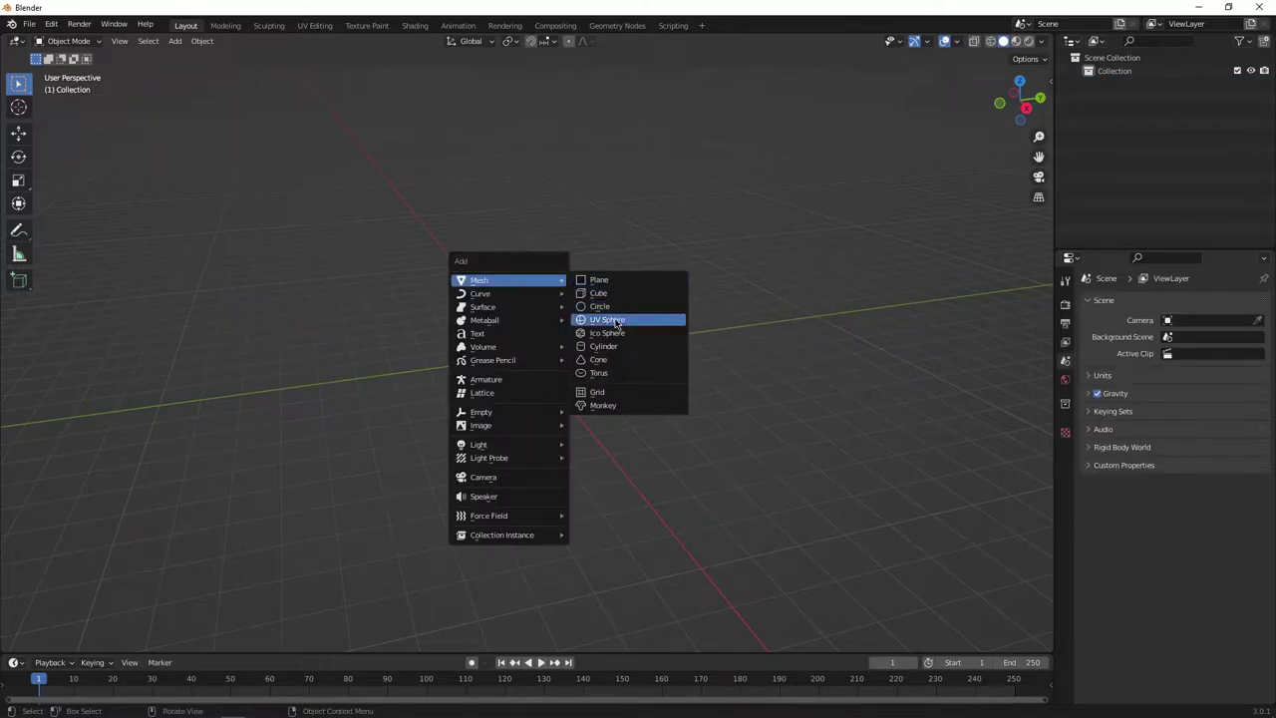
click(616, 321)
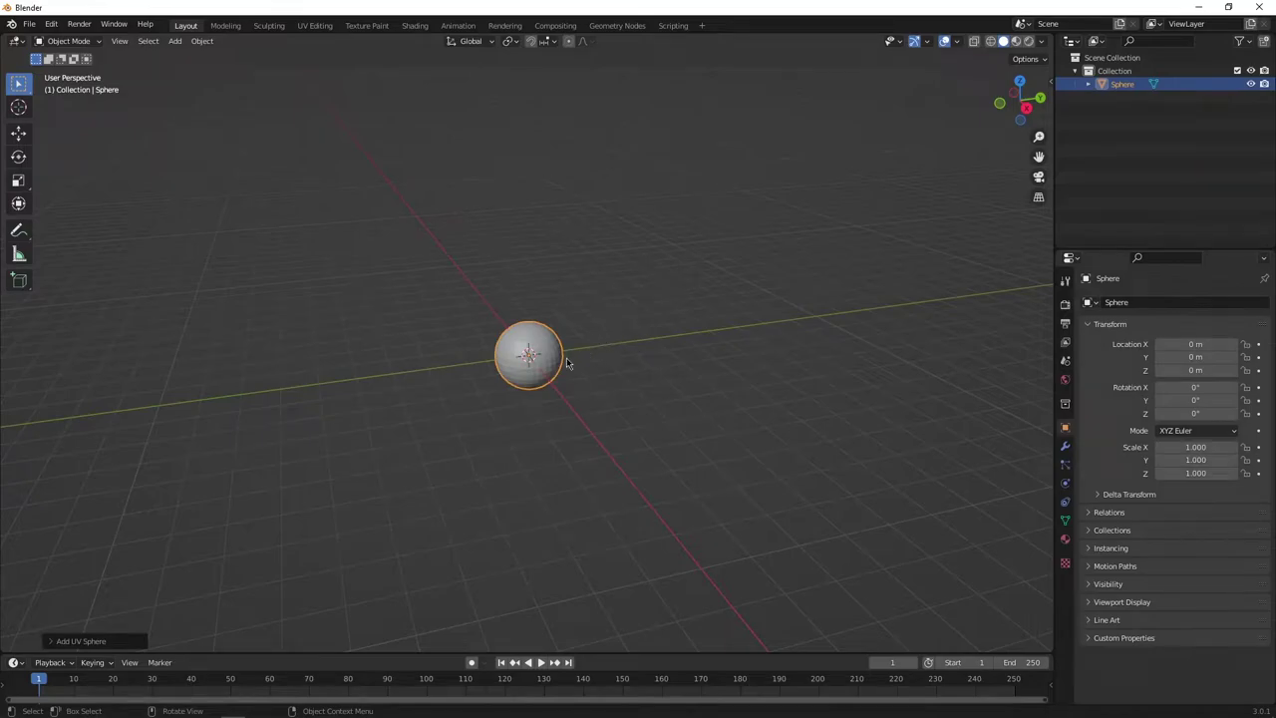
scroll(567, 363, up, 2)
middle_drag(568, 364, 603, 366)
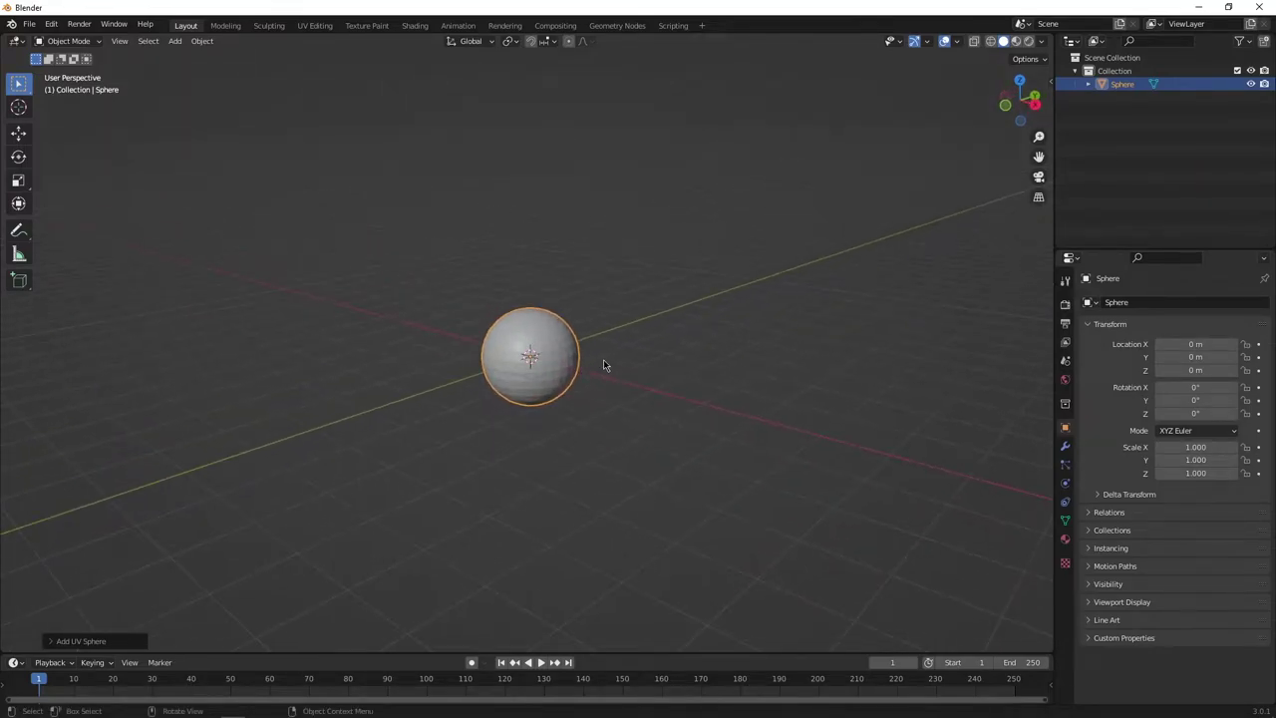
right_click(561, 352)
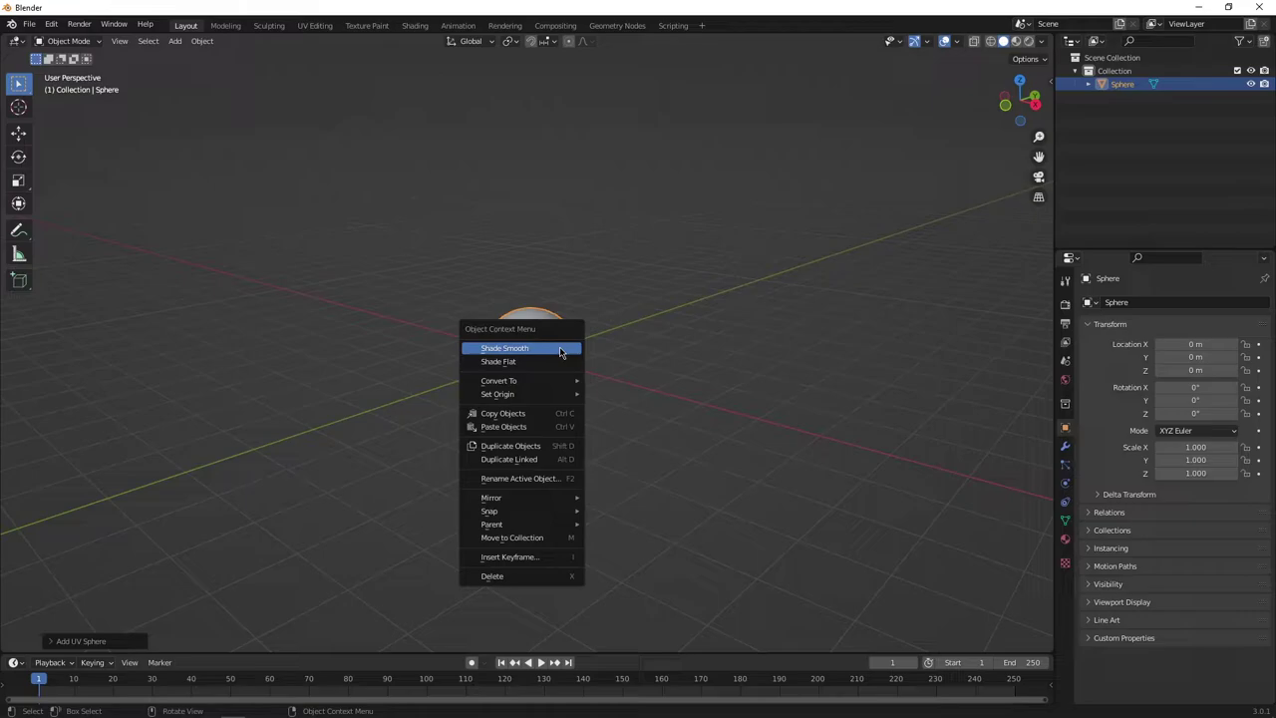
click(561, 352)
click(641, 359)
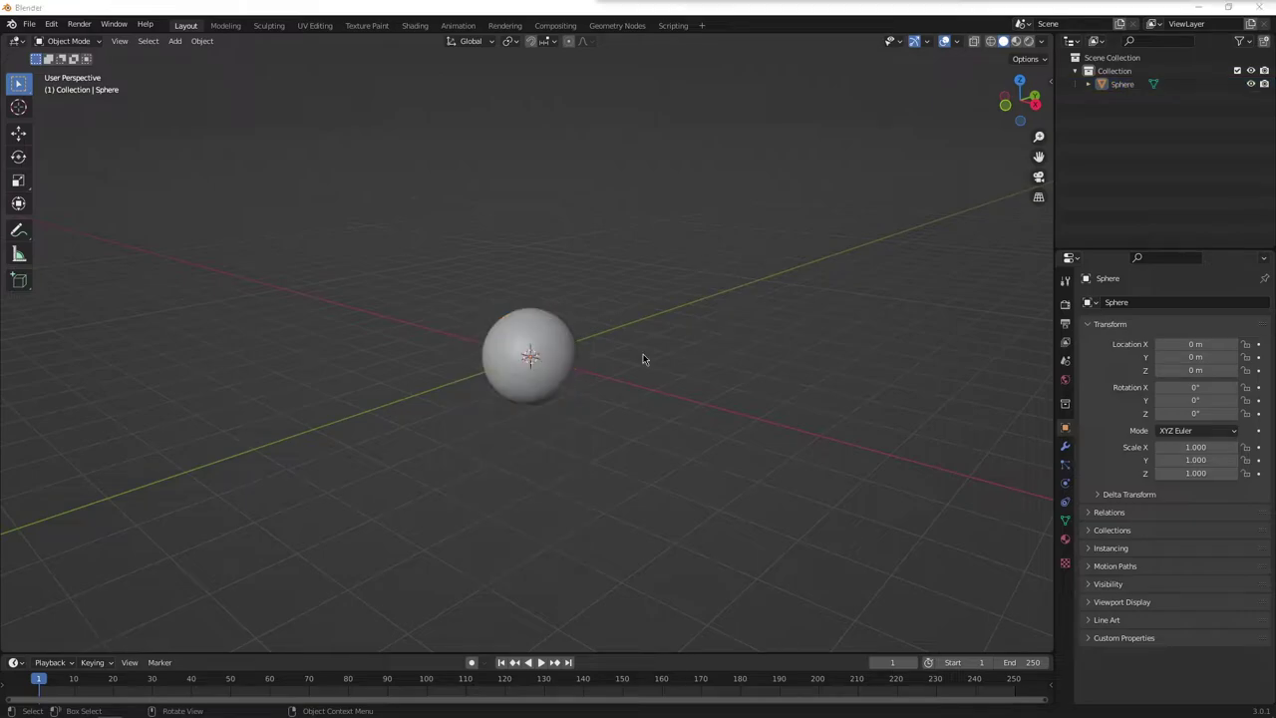
- Switch to the Shading workspace and create a new material named Stylized Lava on the sphere
click(416, 26)
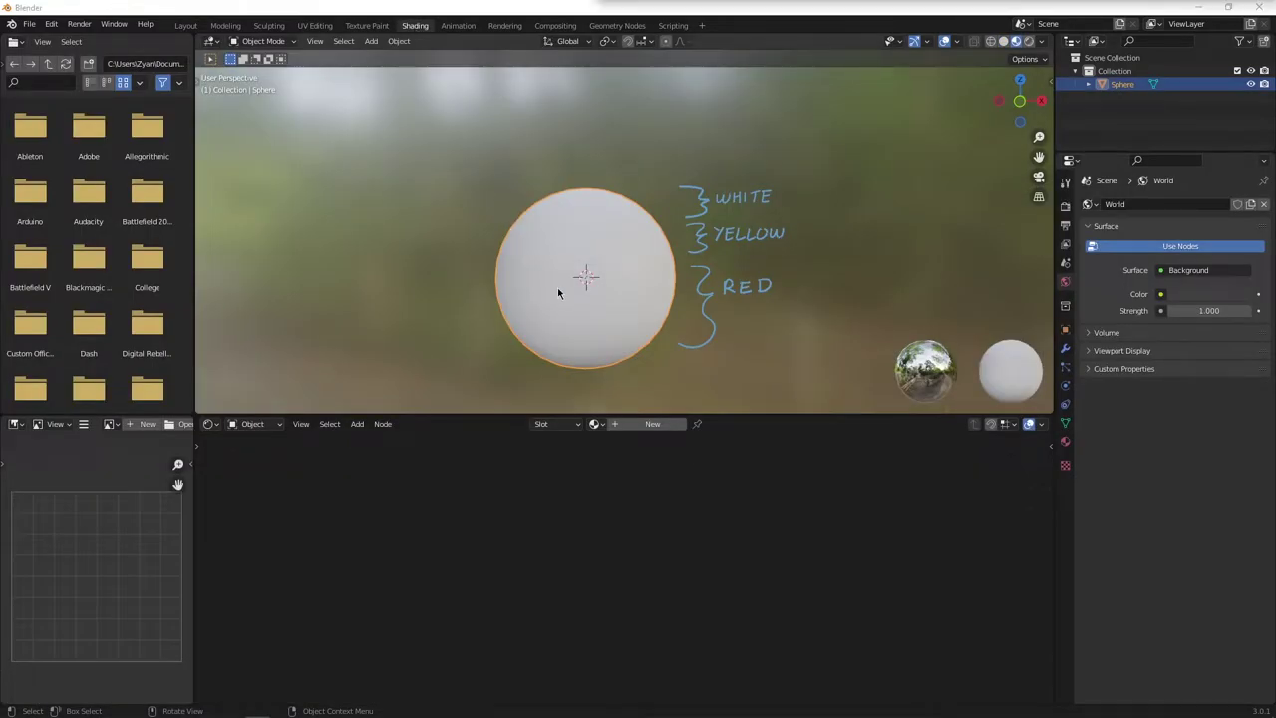
click(653, 424)
text(Stylized Lava)
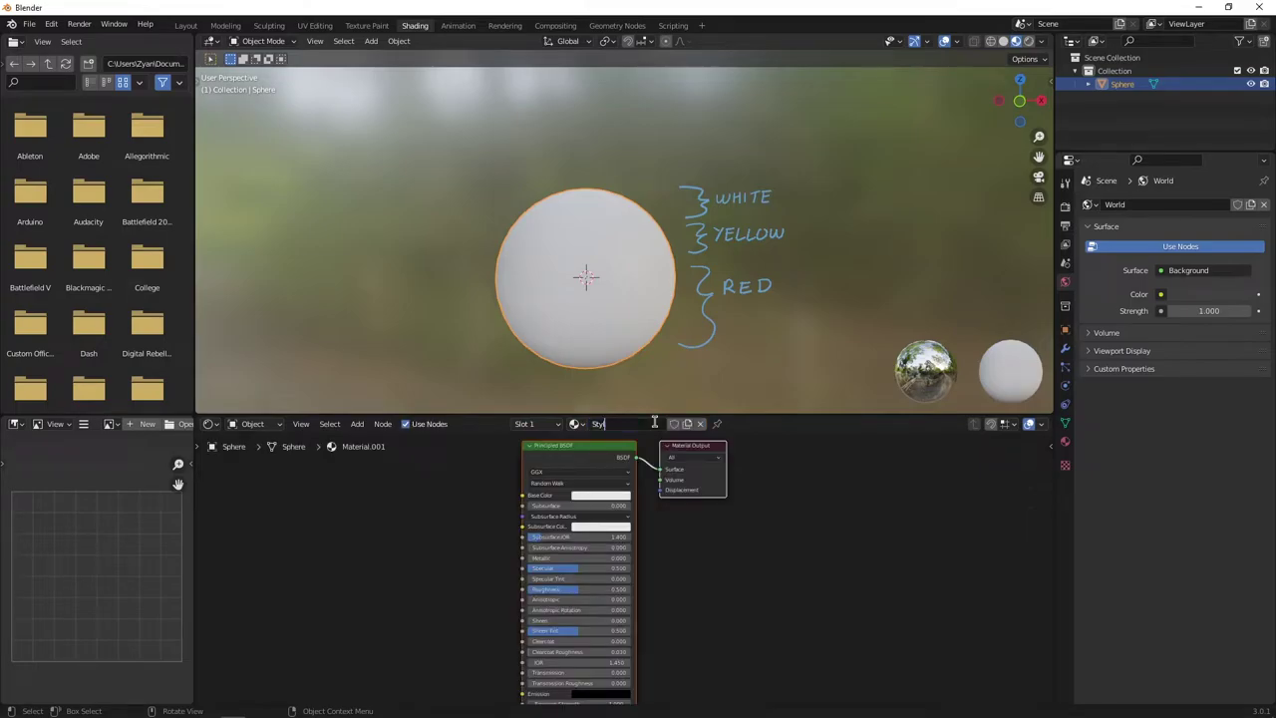
key(Return)
scroll(563, 474, down, 3)
middle_drag(429, 537, 516, 541)
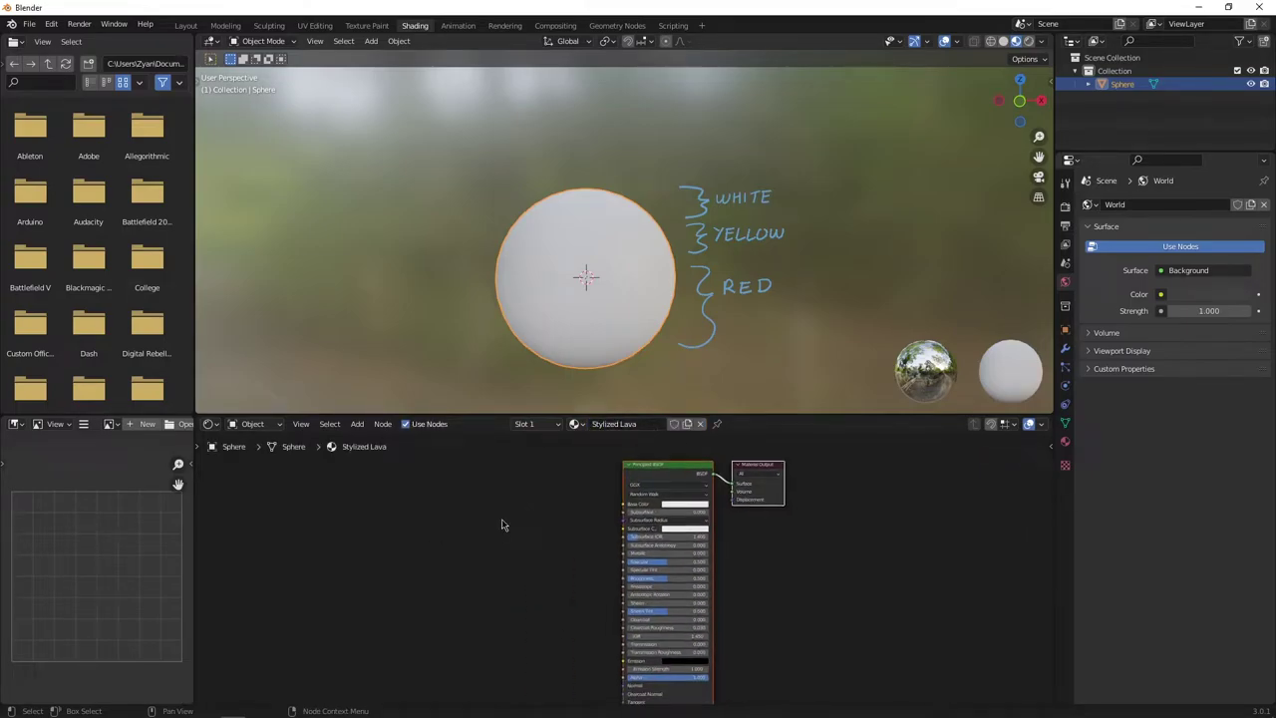
- Delete the Principled BSDF node and add a Noise Texture node far ahead of the Material Output
click(673, 469)
key(x)
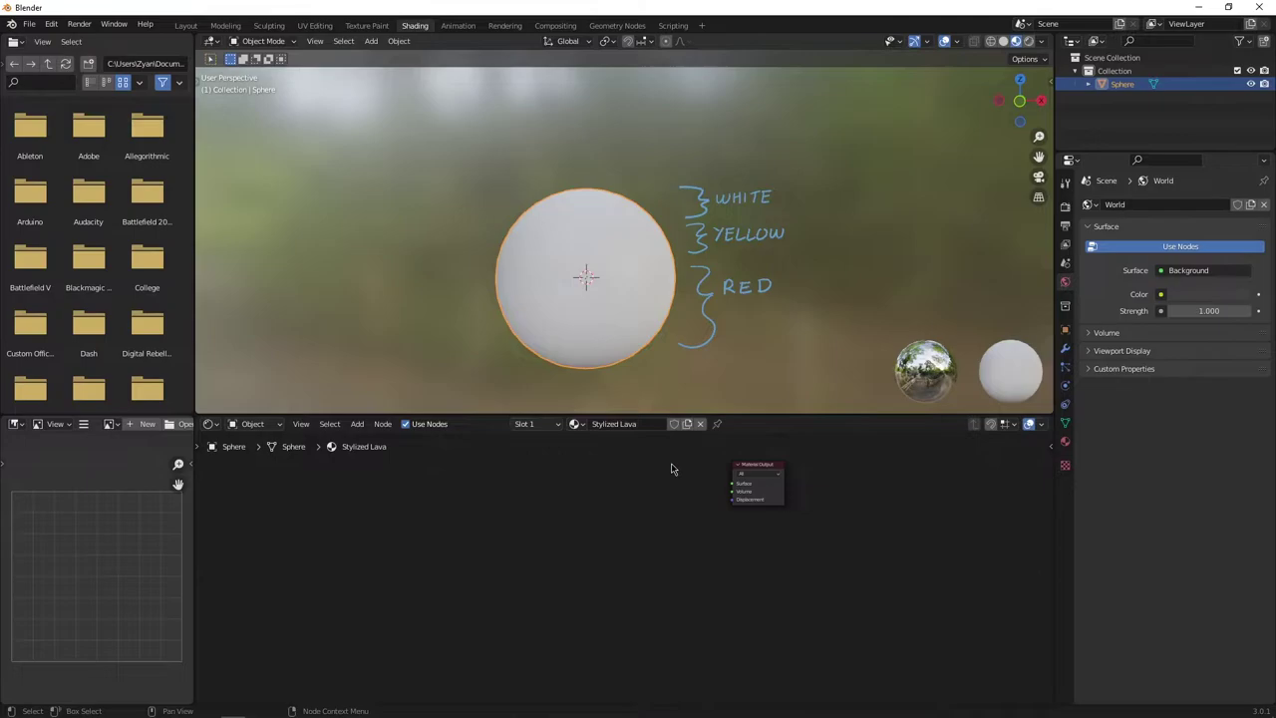
key(shift+a)
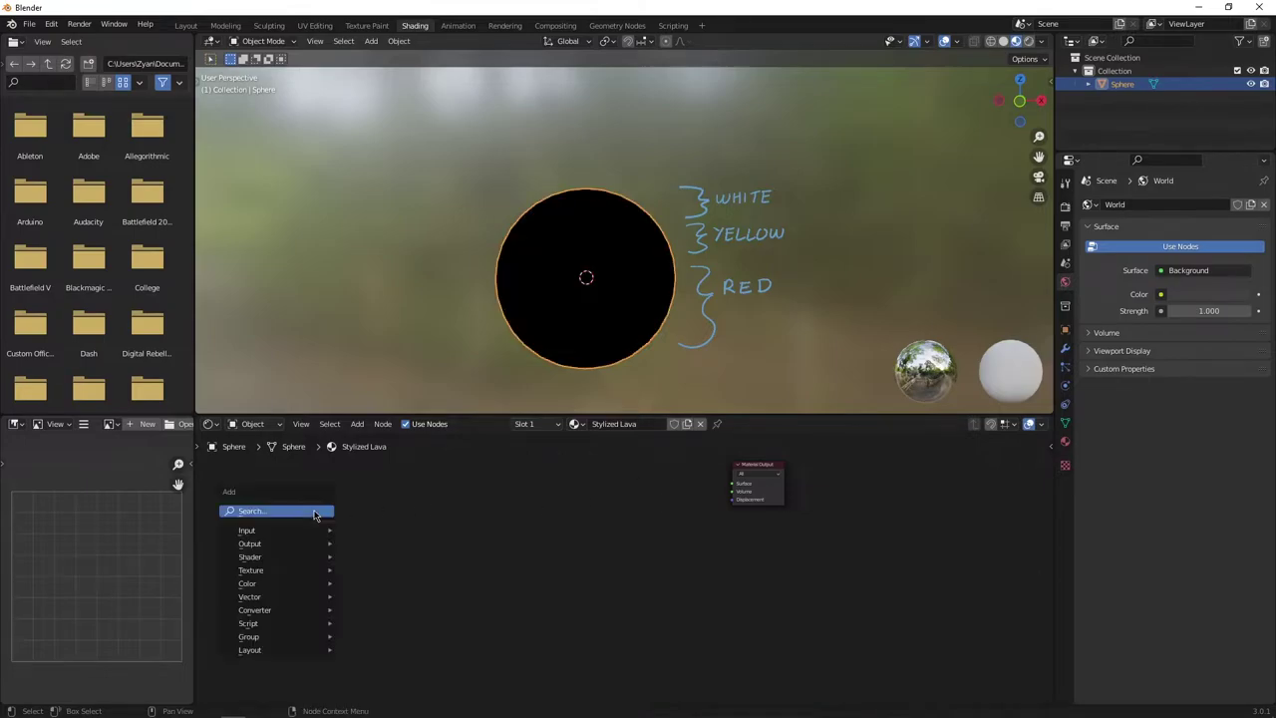
text(noise)
key(Return)
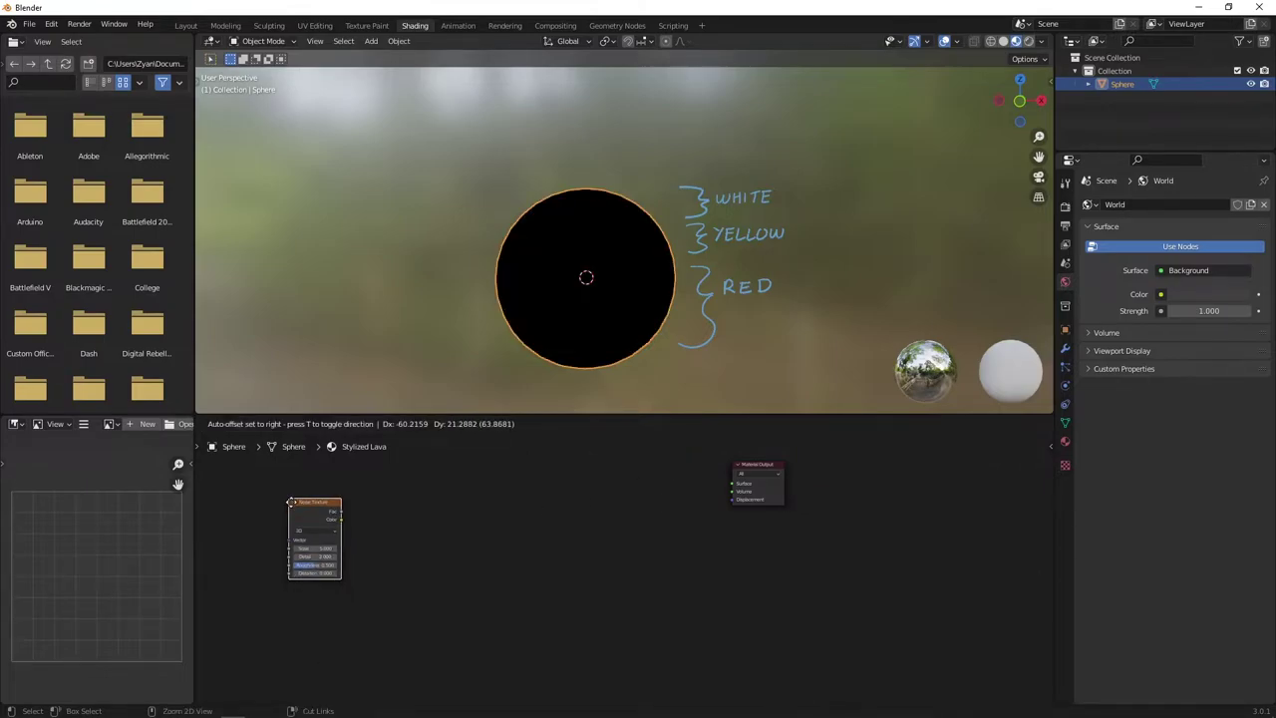
click(292, 507)
- Add a ColorRamp node and an Emission node in a row after the Noise Texture
key(shift+a)
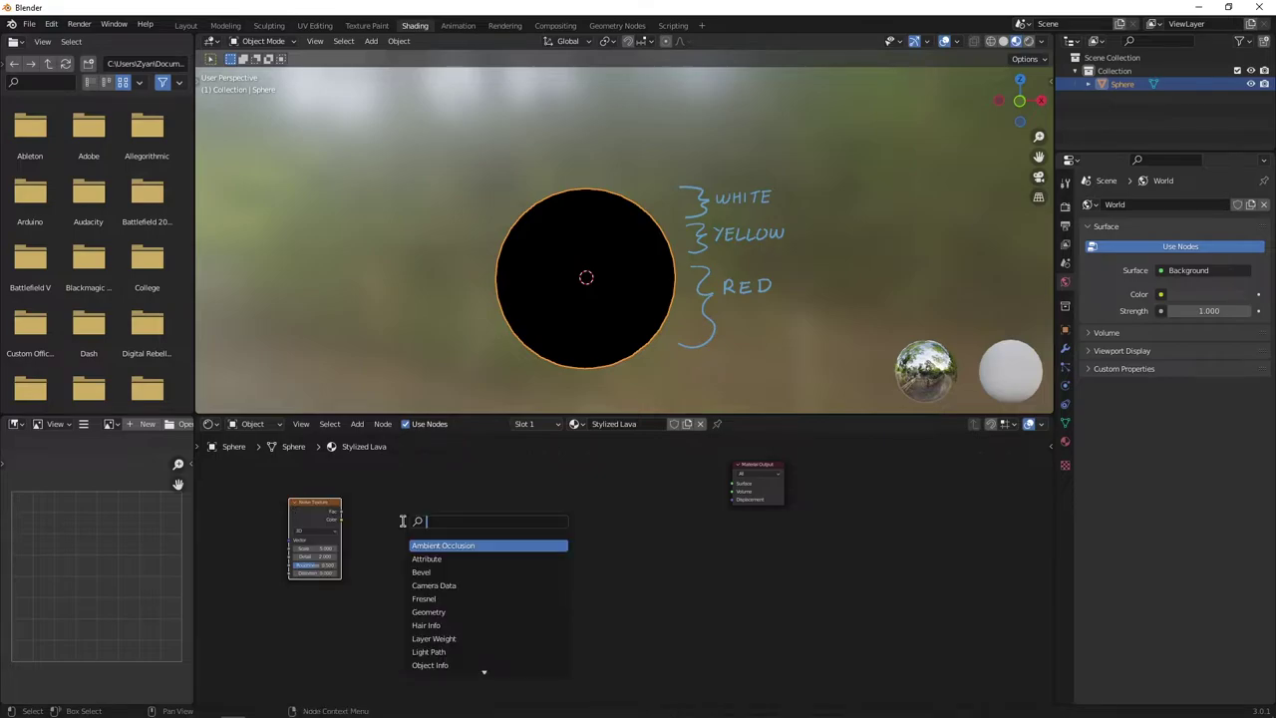
text(color ramp)
key(Return)
click(375, 506)
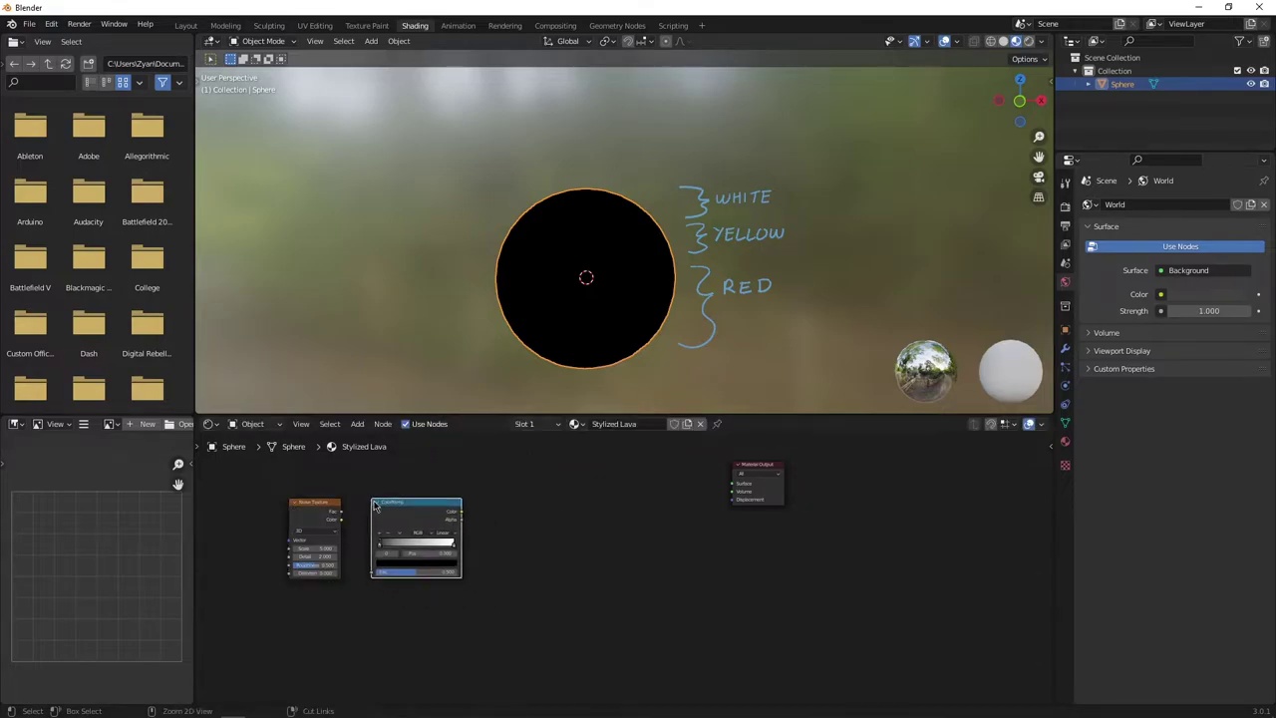
key(shift+a)
text(emission)
key(Return)
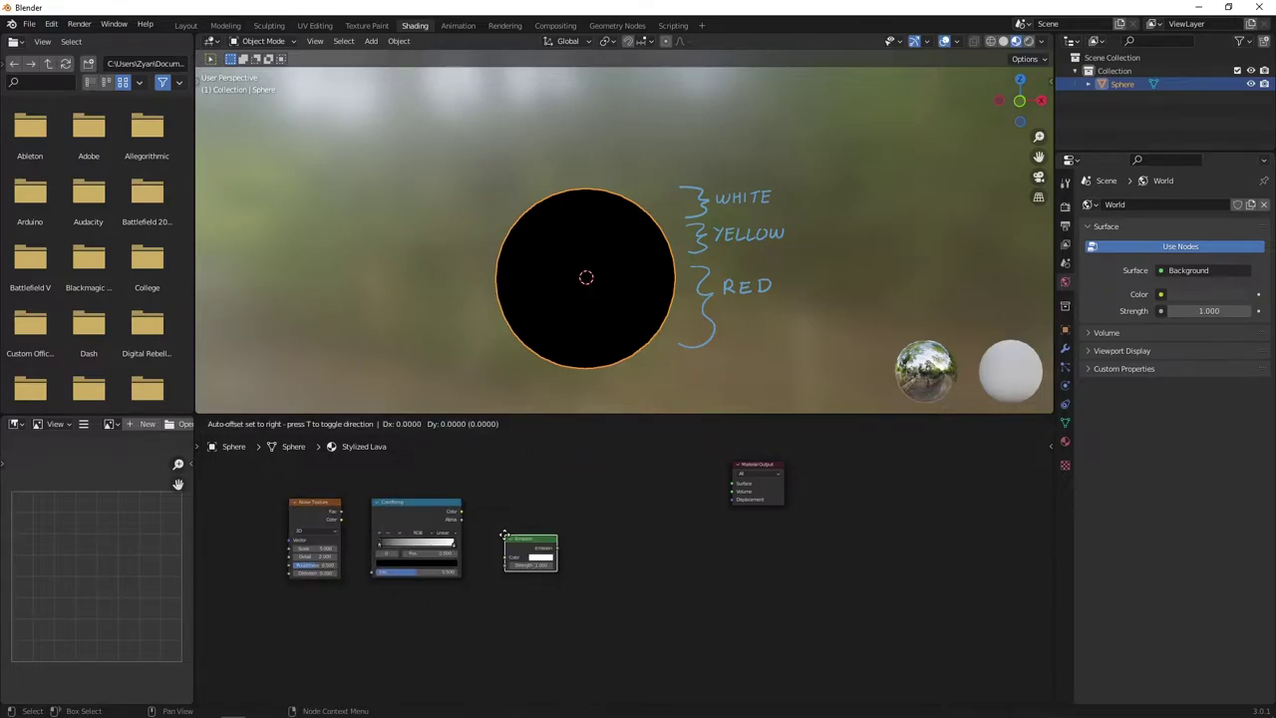
click(489, 502)
- Link the noise Fac through the ColorRamp to the Emission color, and the Emission to the Material Output's Surface
scroll(610, 566, up, 6)
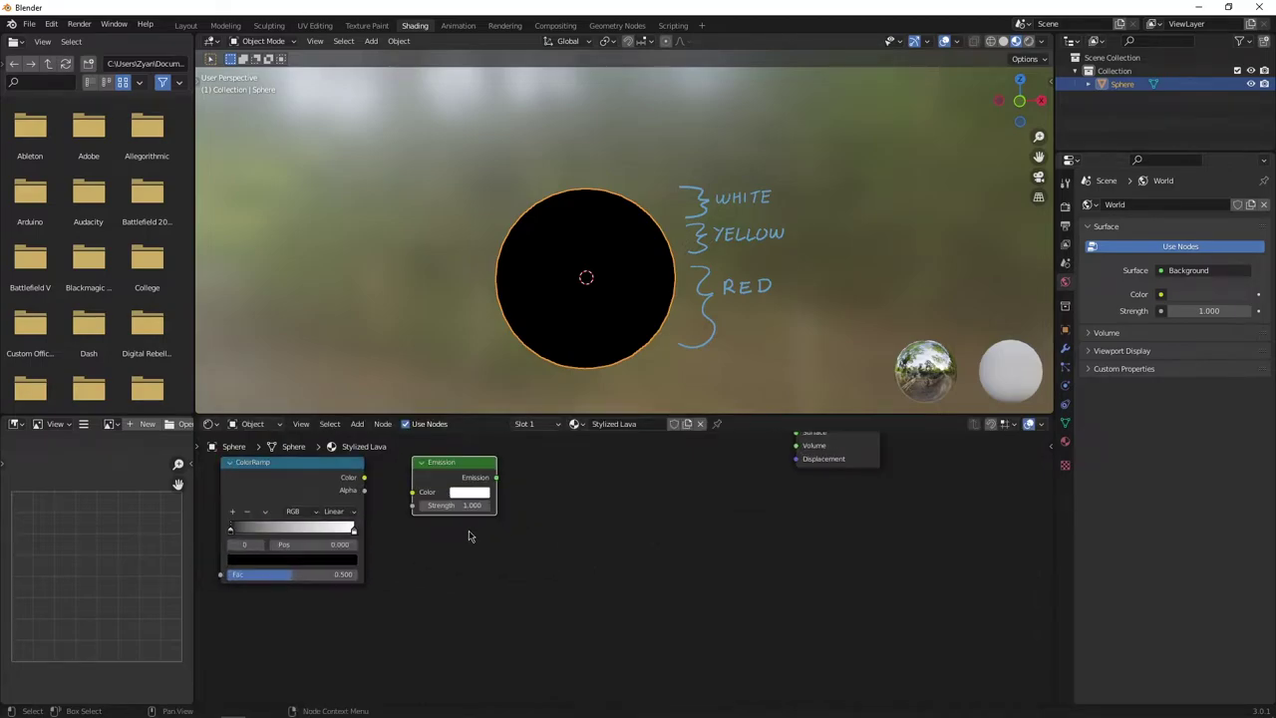
middle_drag(468, 531, 690, 555)
drag(400, 498, 448, 596)
drag(593, 499, 641, 513)
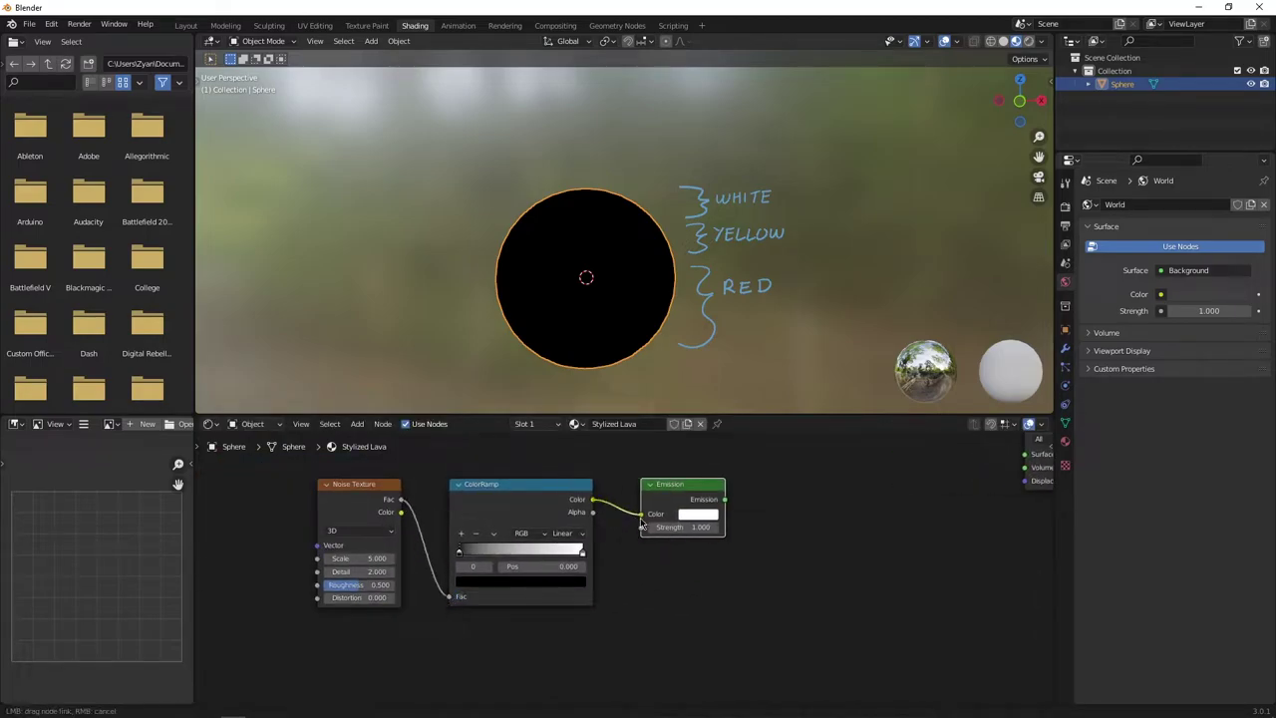
middle_drag(838, 524, 699, 577)
drag(593, 555, 887, 513)
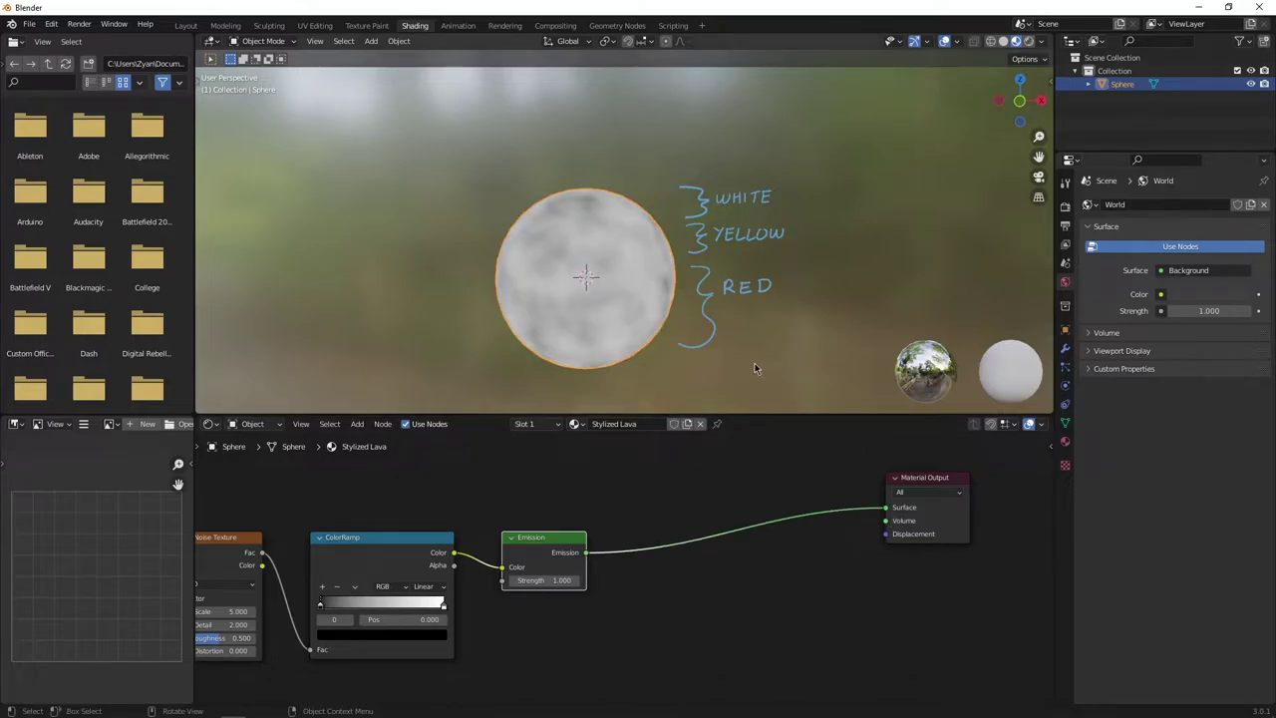
- Change the ColorRamp's white stop to a fully saturated dark red and set its position to 0.75
click(577, 577)
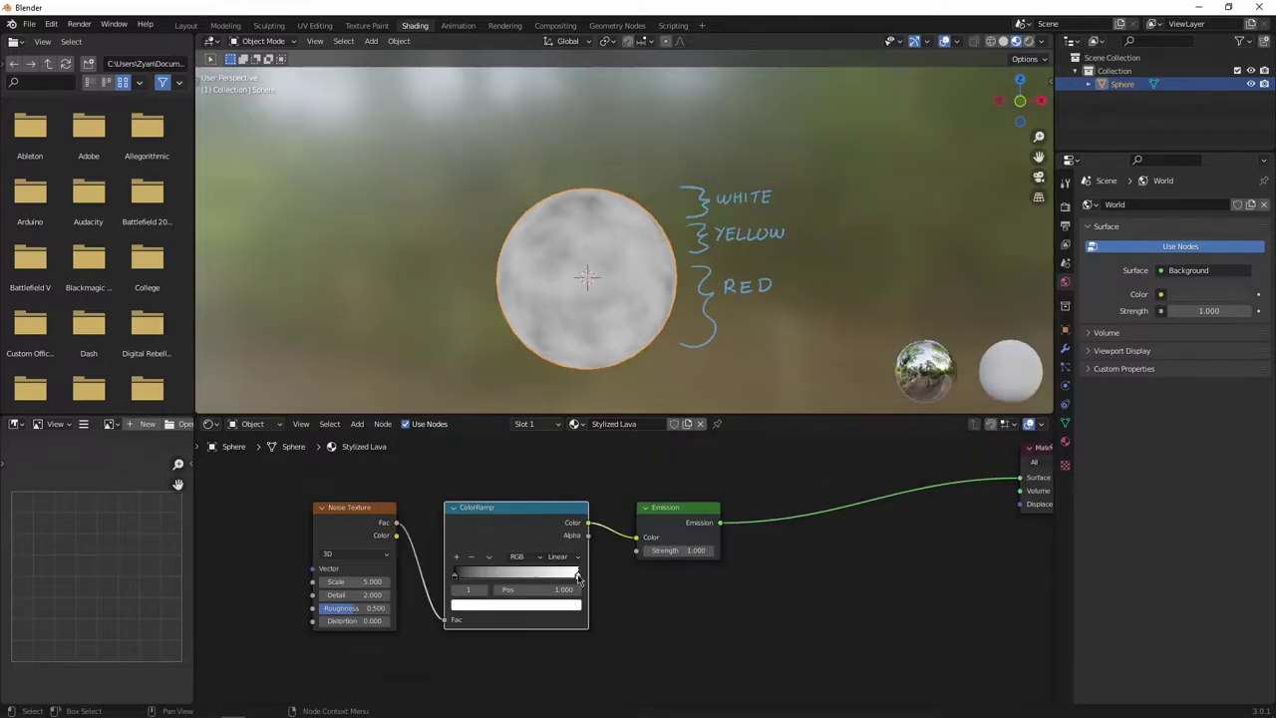
click(574, 607)
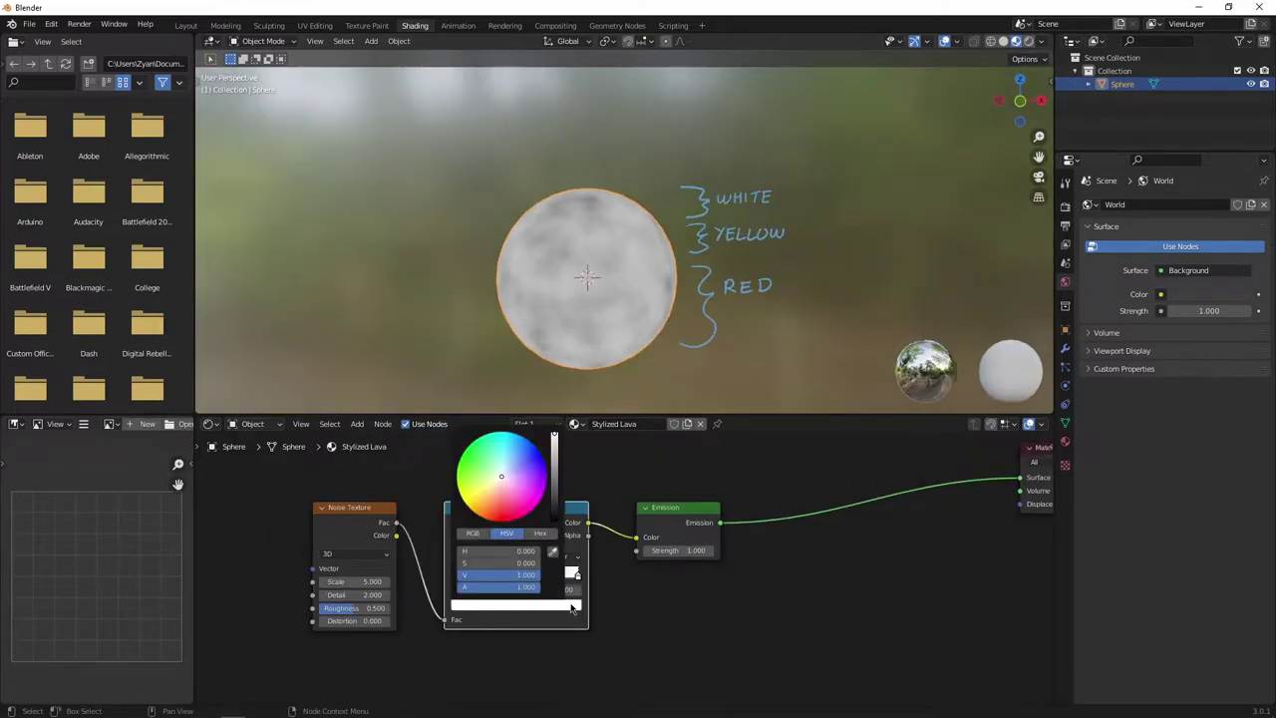
drag(507, 508, 499, 520)
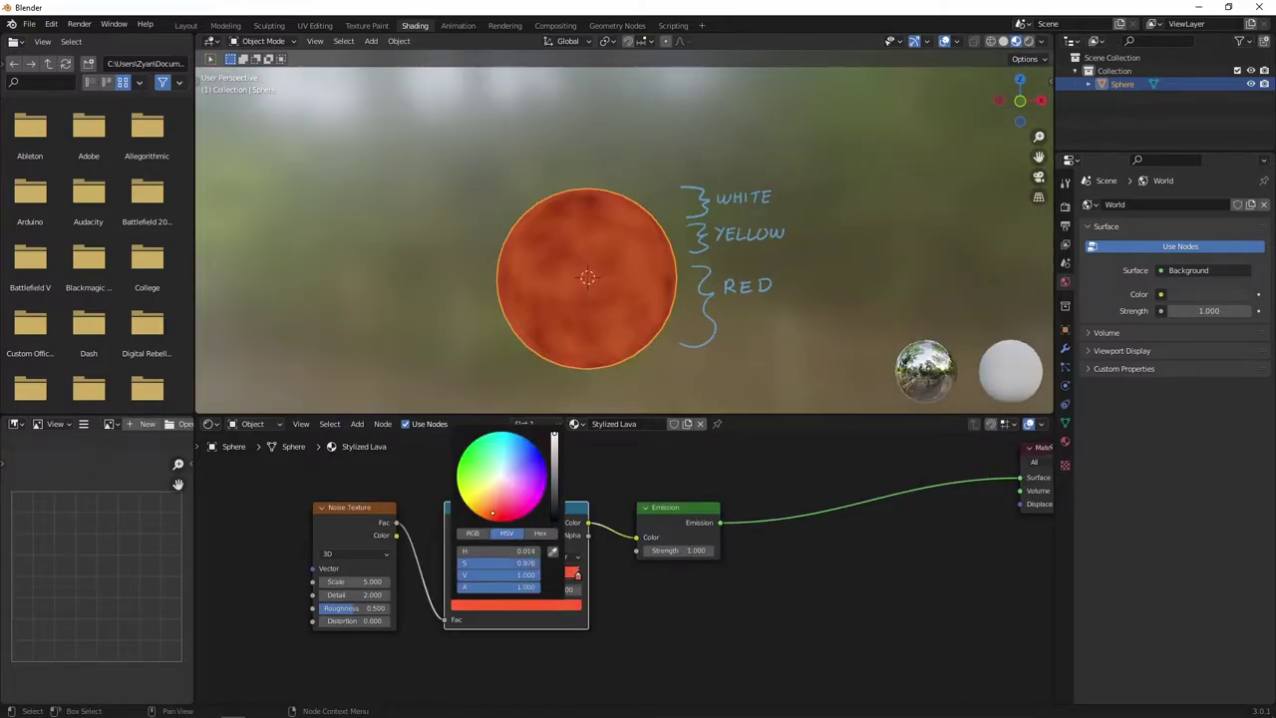
click(554, 463)
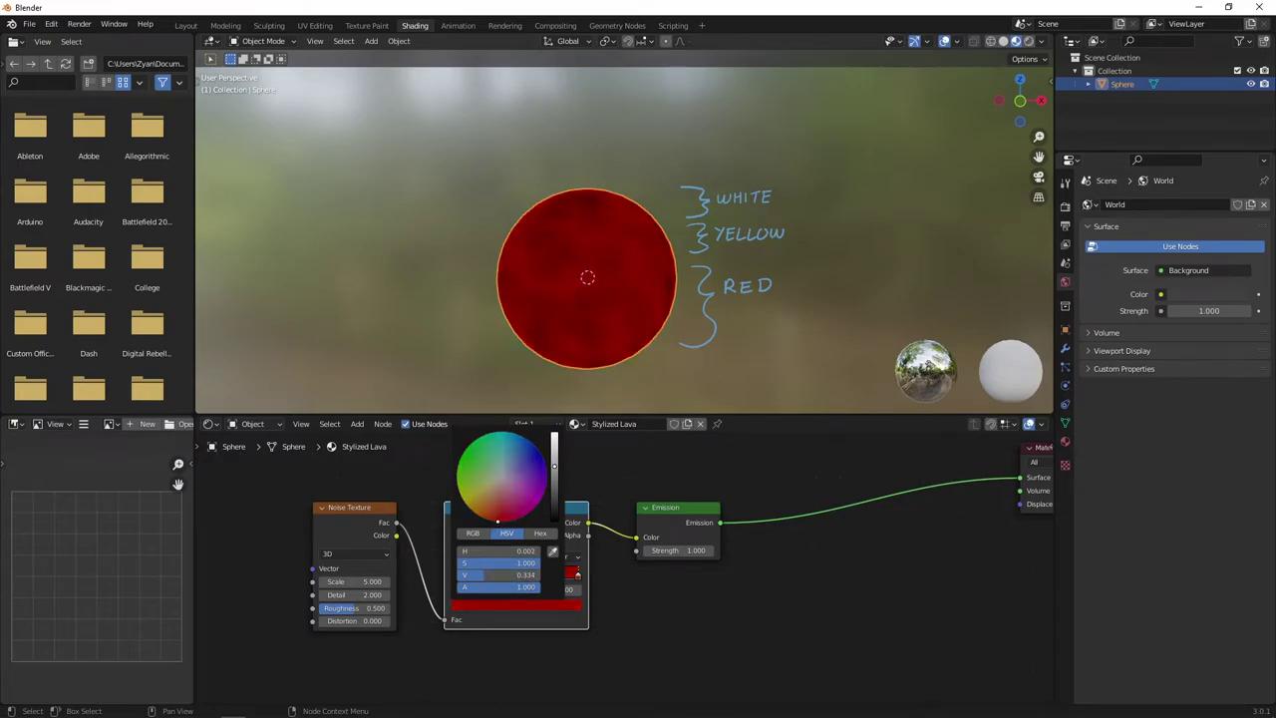
click(540, 533)
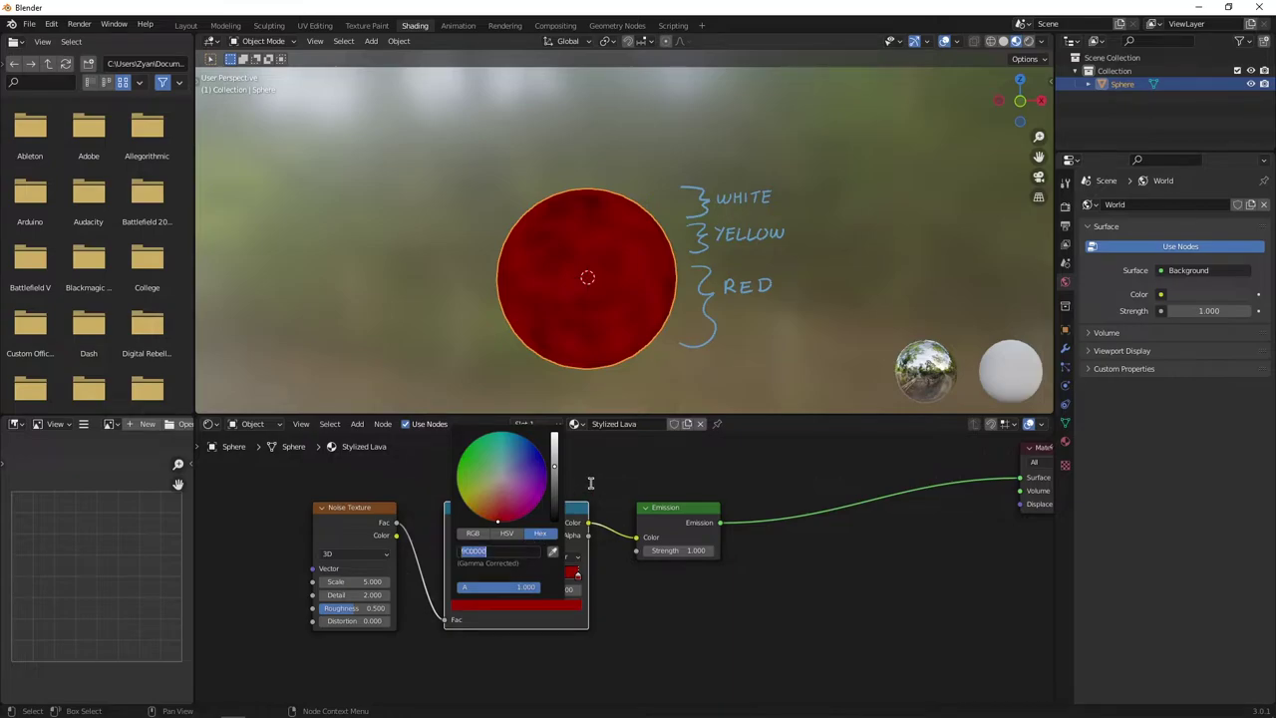
click(561, 589)
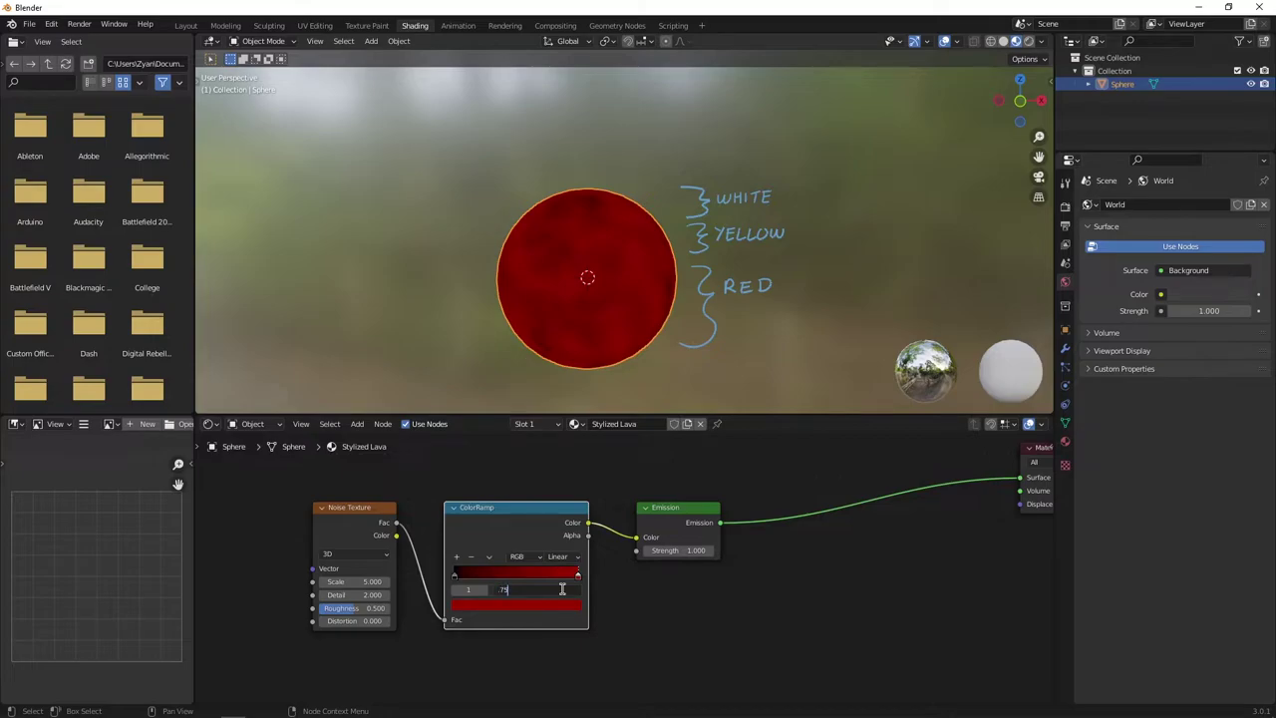
key(Return)
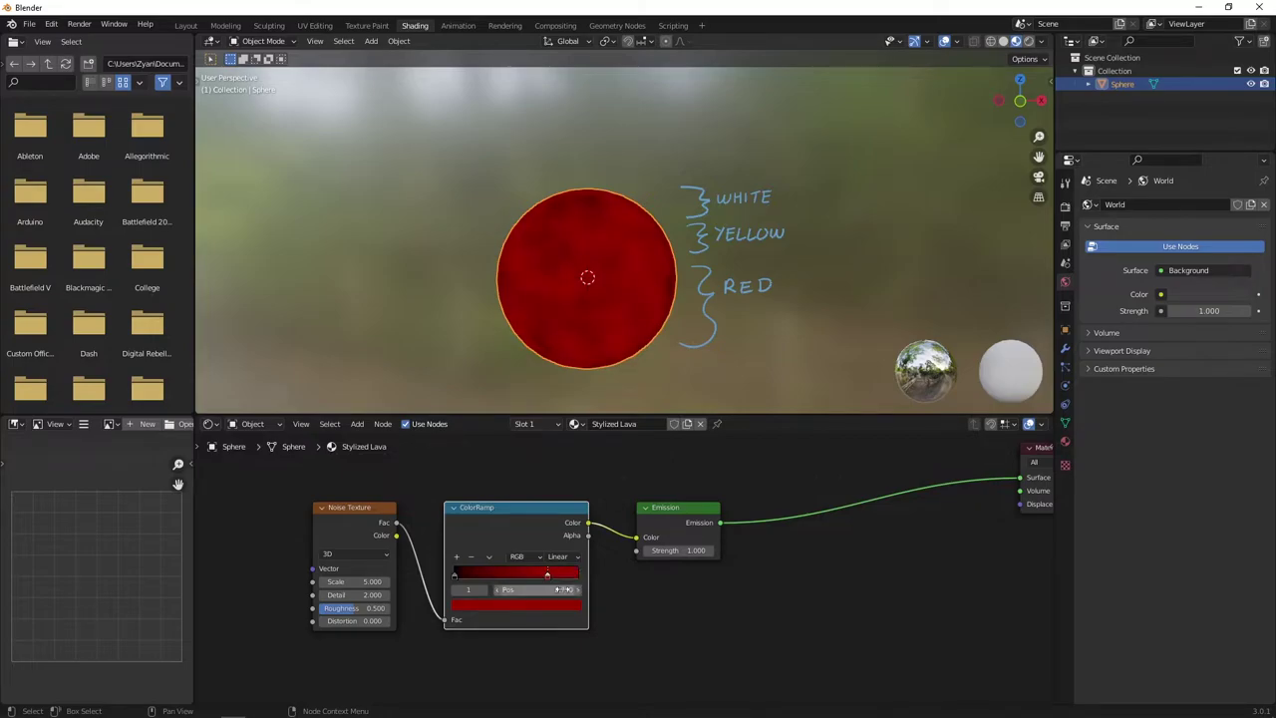
- Change the ColorRamp's black stop to bright red and set its position to about 0.25
click(456, 576)
click(503, 605)
drag(501, 477, 496, 520)
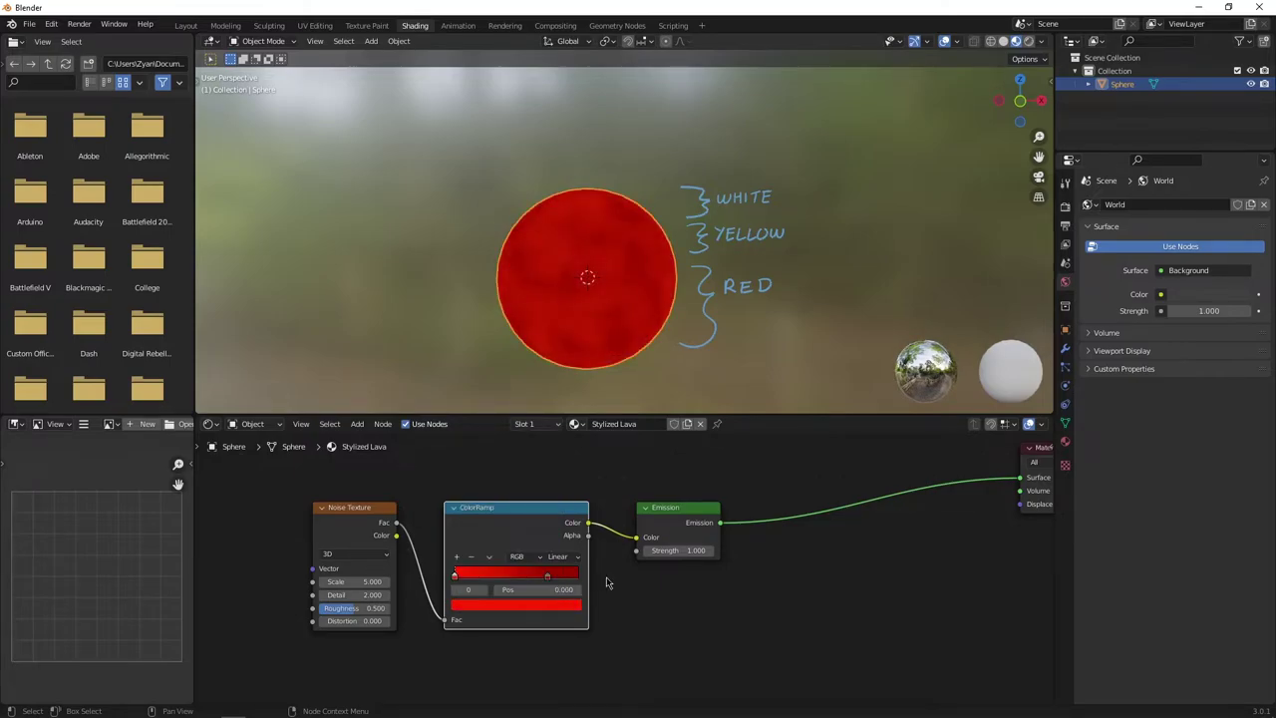
click(560, 588)
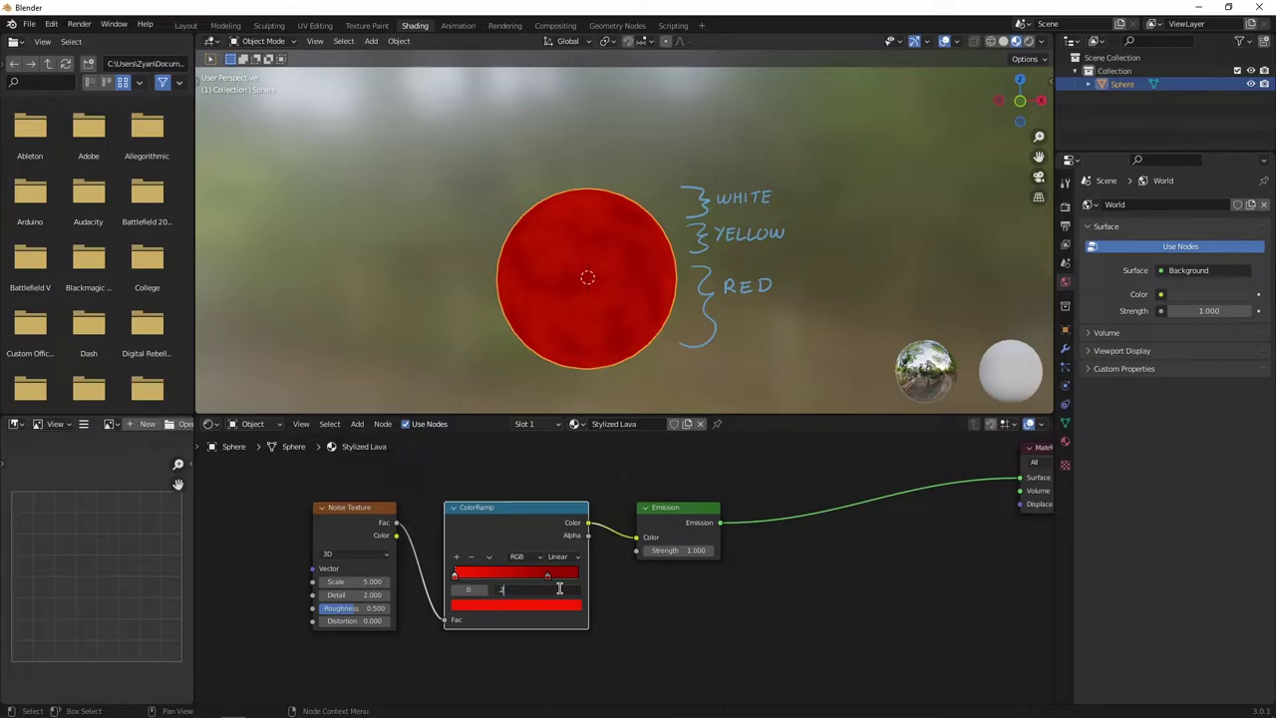
key(Return)
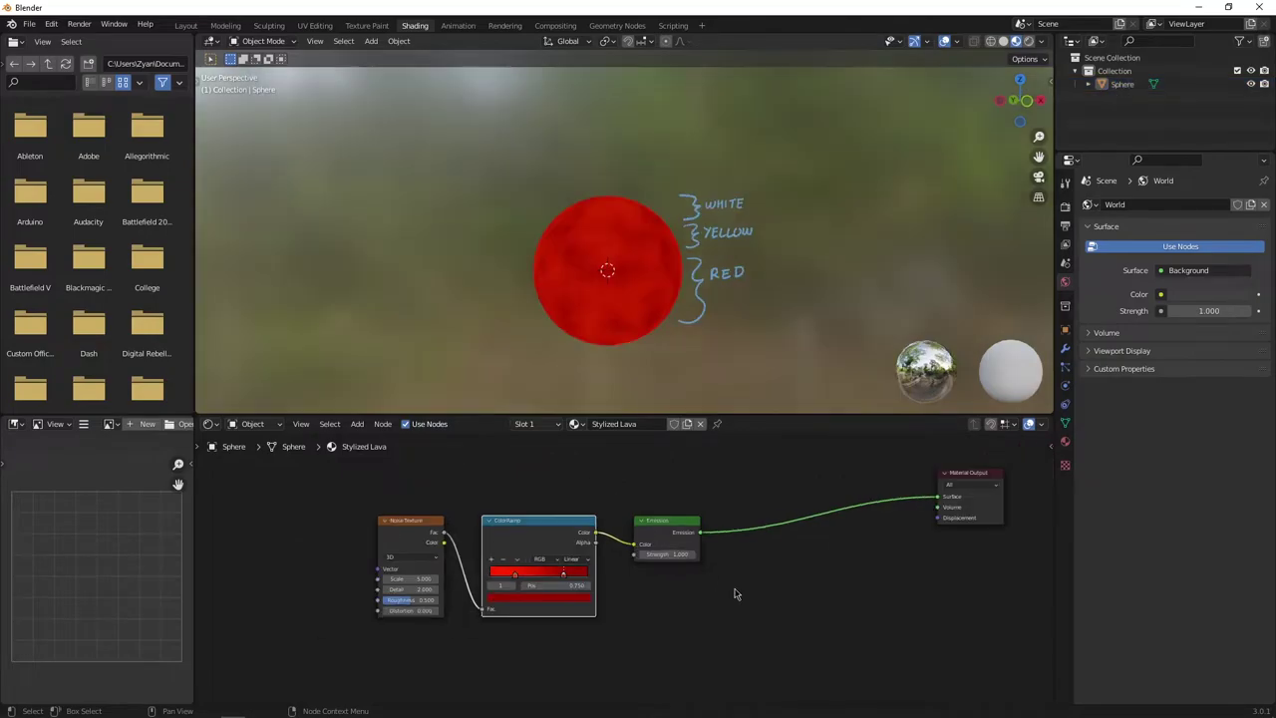
- Add a Frame node and group the Noise Texture, ColorRamp and Emission nodes inside it
key(shift+a)
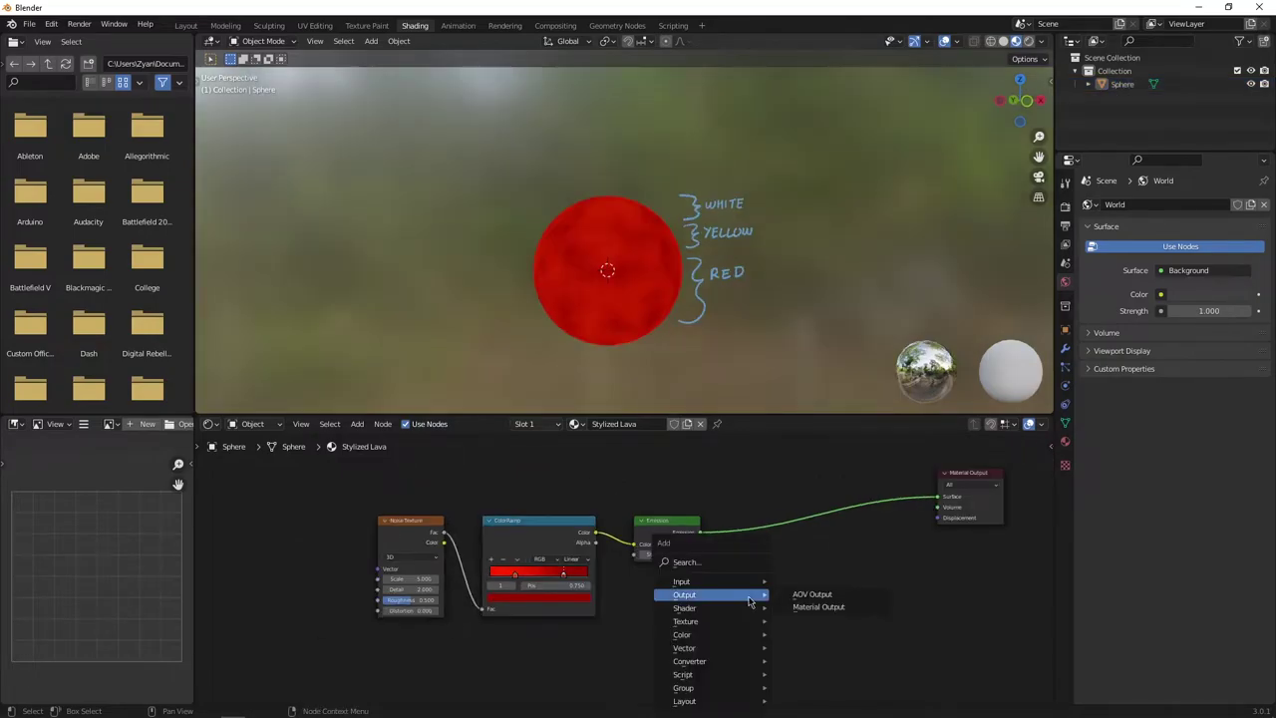
text(sframe)
key(Return)
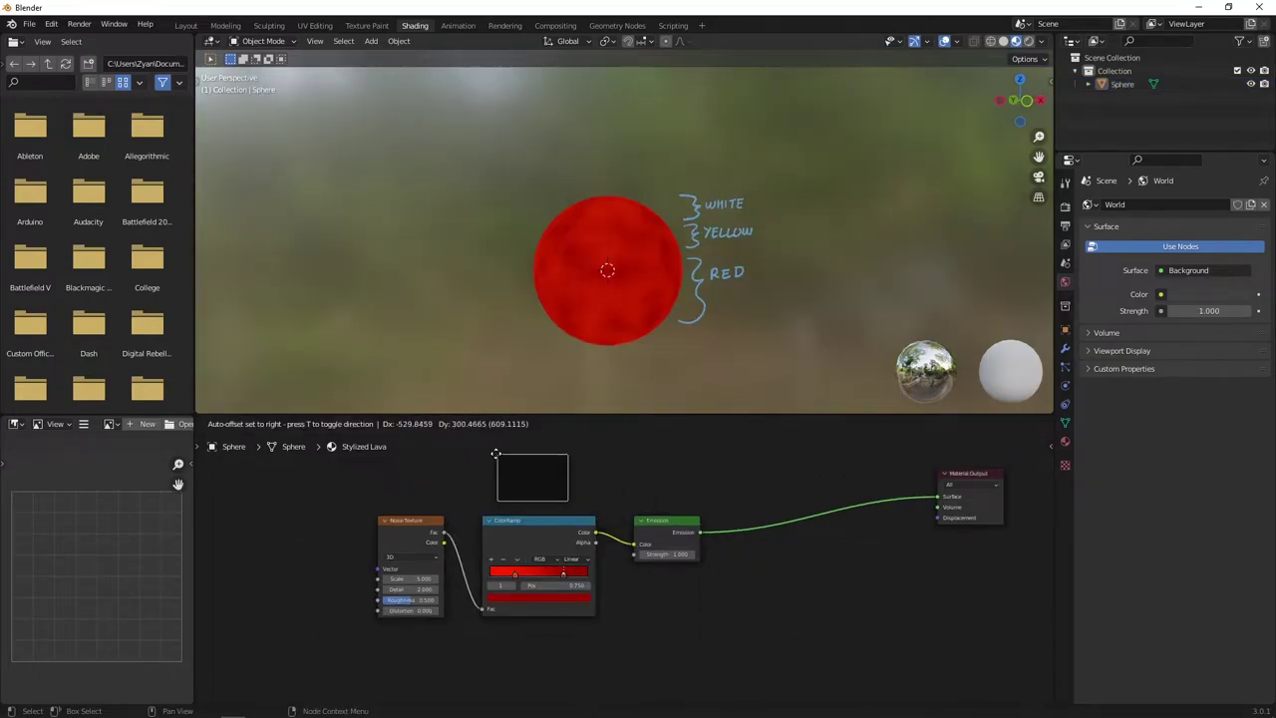
click(501, 456)
drag(542, 567, 543, 524)
scroll(390, 559, down, 2)
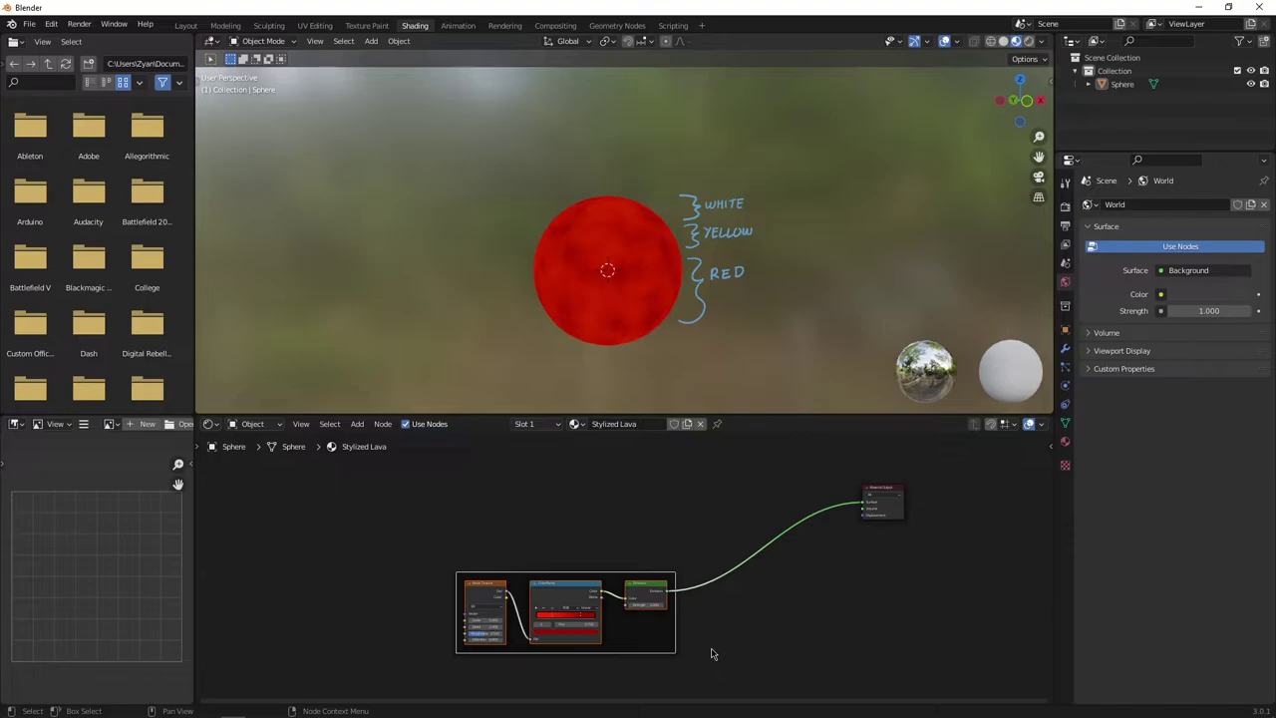
- Duplicate the frame with its three nodes and place the copy directly above the original
key(shift+d)
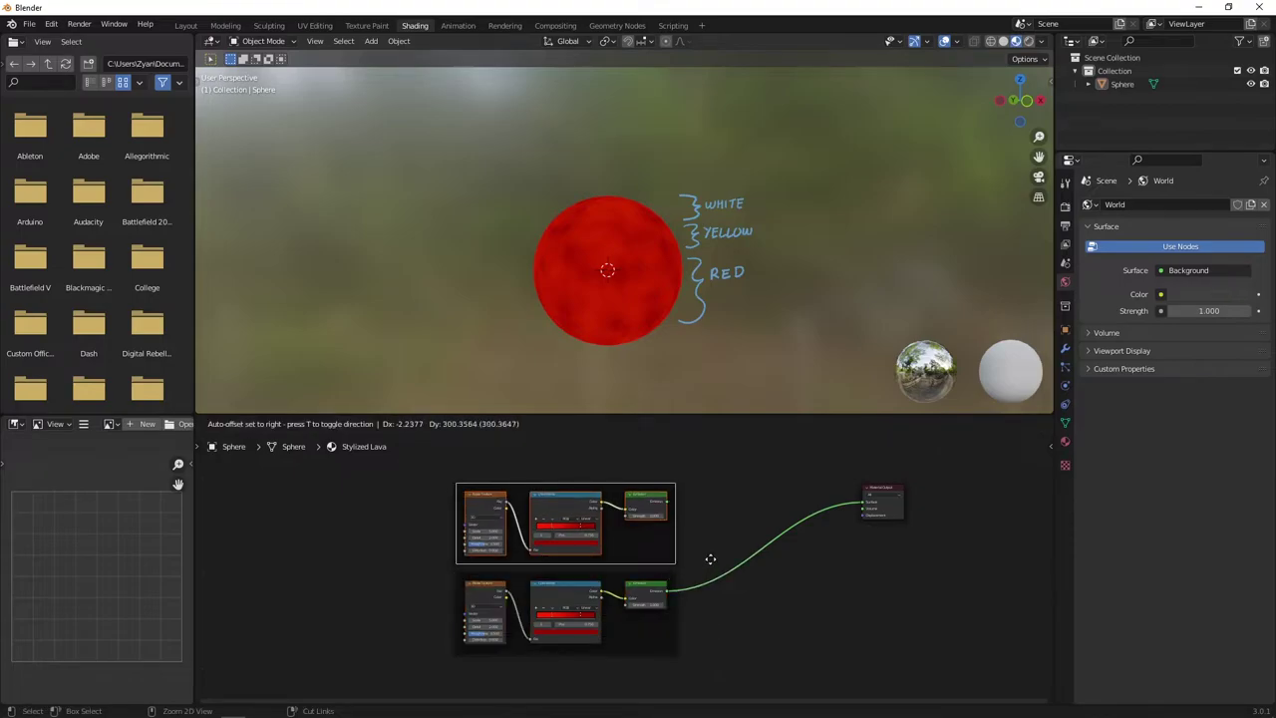
click(710, 558)
click(708, 557)
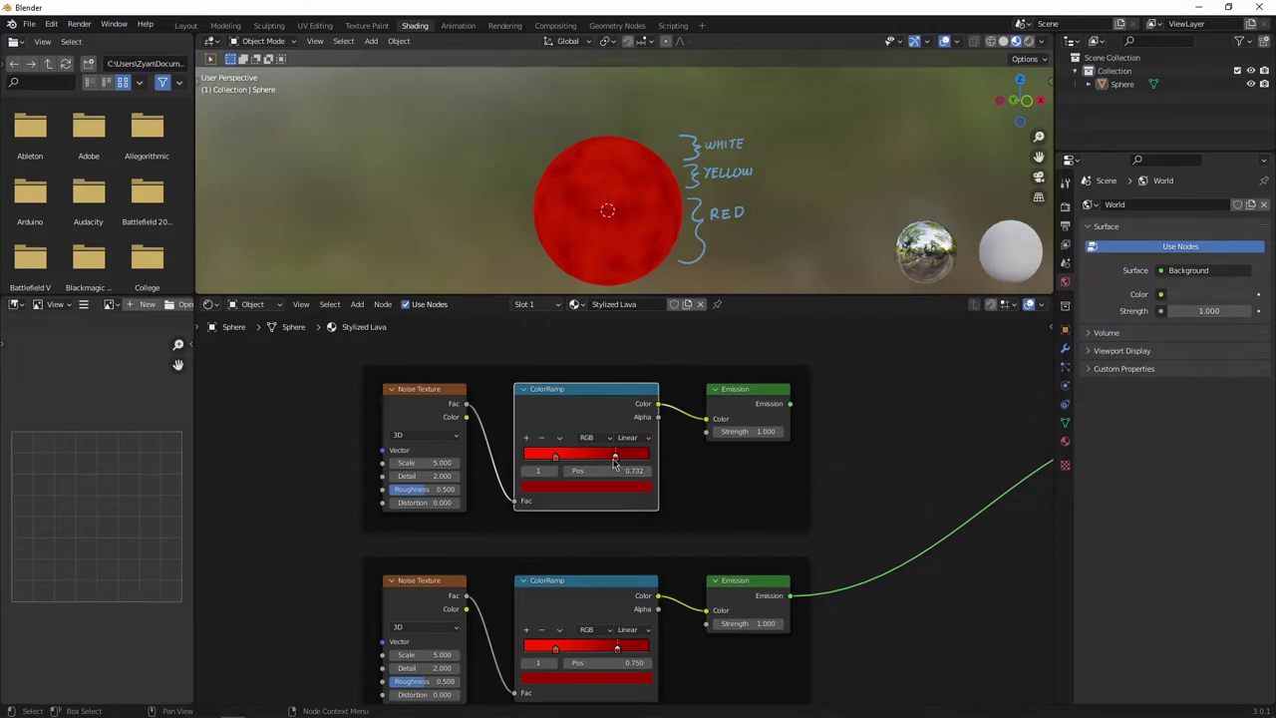
- In the upper frame's ColorRamp, set the bright red stop's position to 0.75 and the dark red stop's to 0.25
drag(617, 457, 584, 459)
click(555, 458)
click(606, 471)
text(.75)
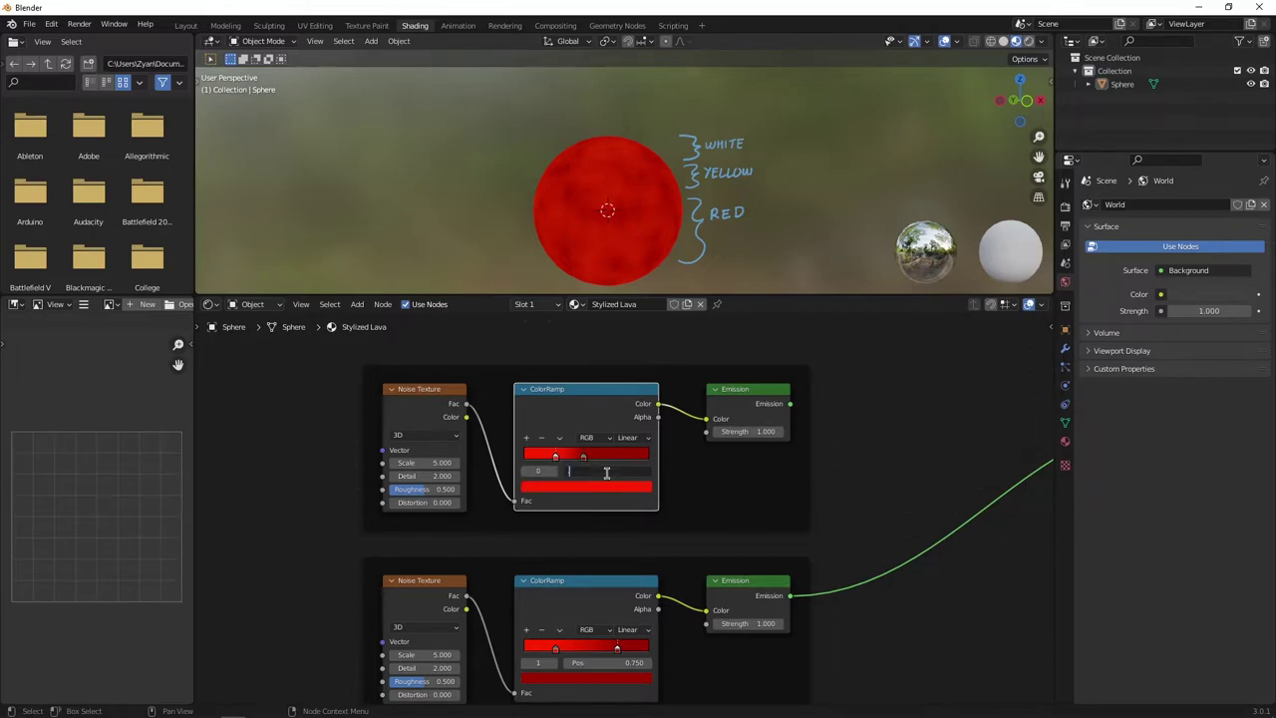
key(Return)
click(584, 457)
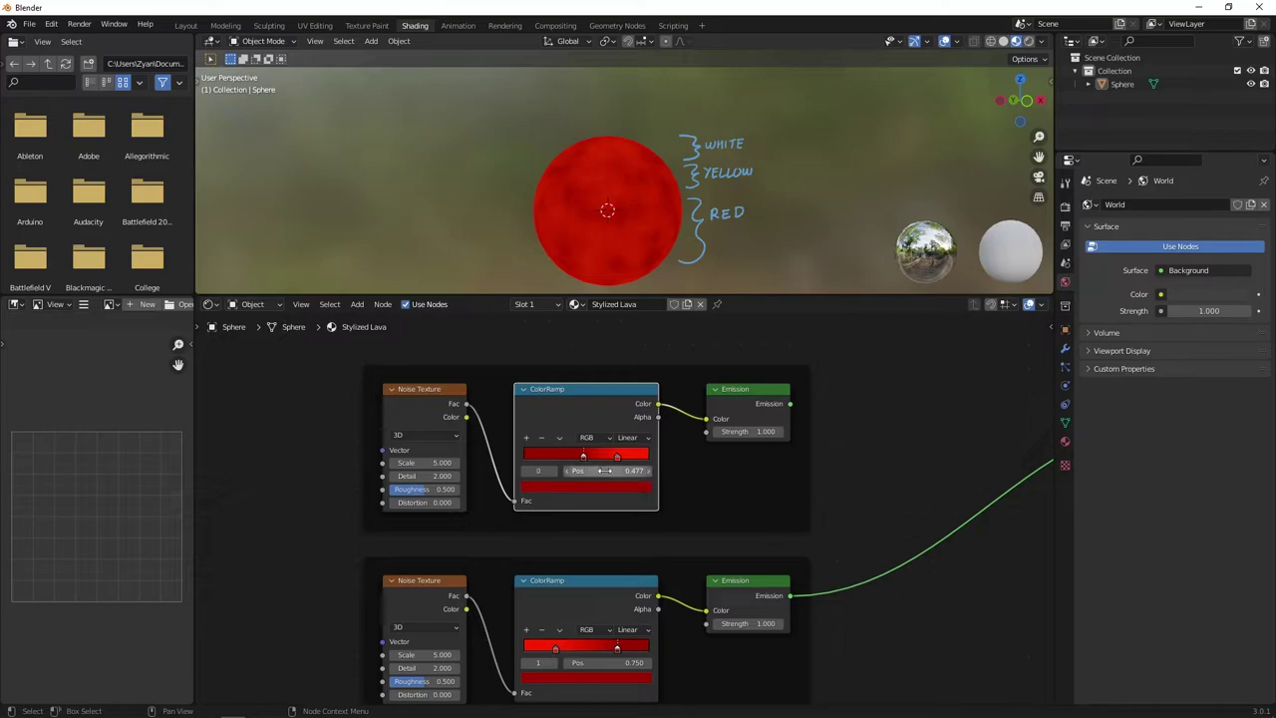
click(605, 470)
text(.25)
key(Return)
- Change the upper ColorRamp's dark red stop to golden yellow and connect that frame's Emission to the Material Output's Surface
click(563, 490)
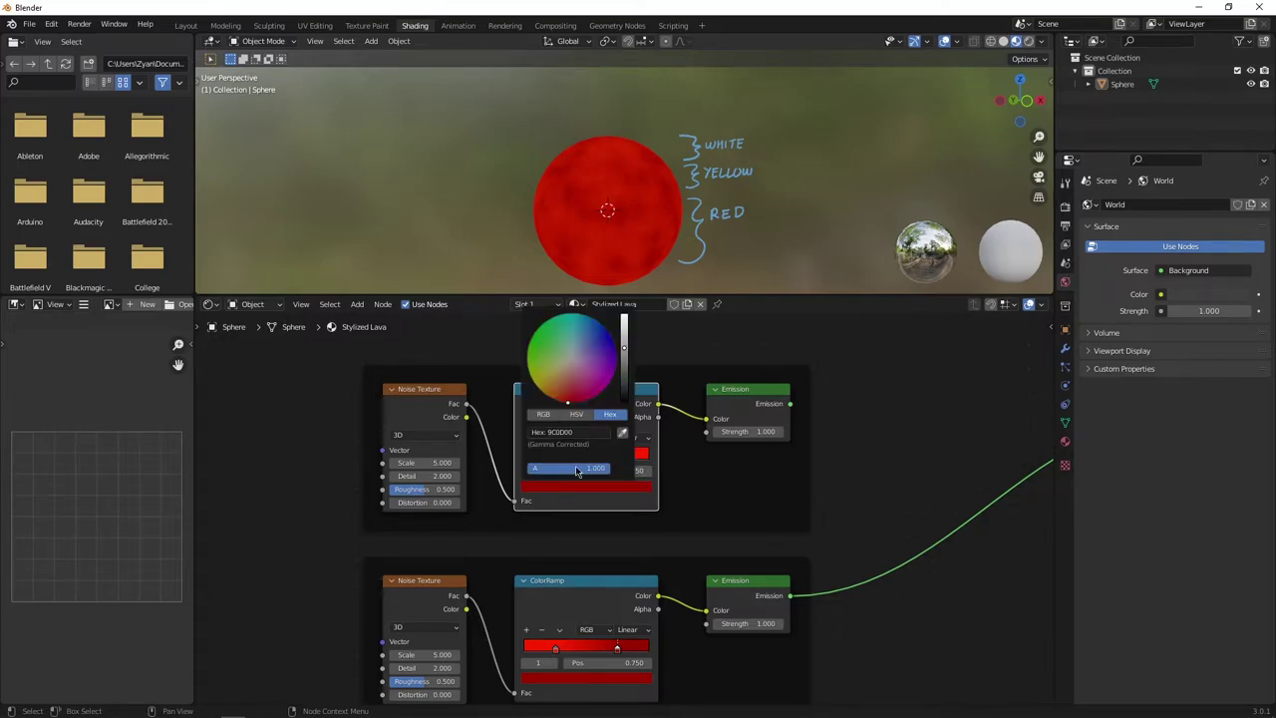
drag(573, 387, 539, 389)
drag(623, 356, 624, 315)
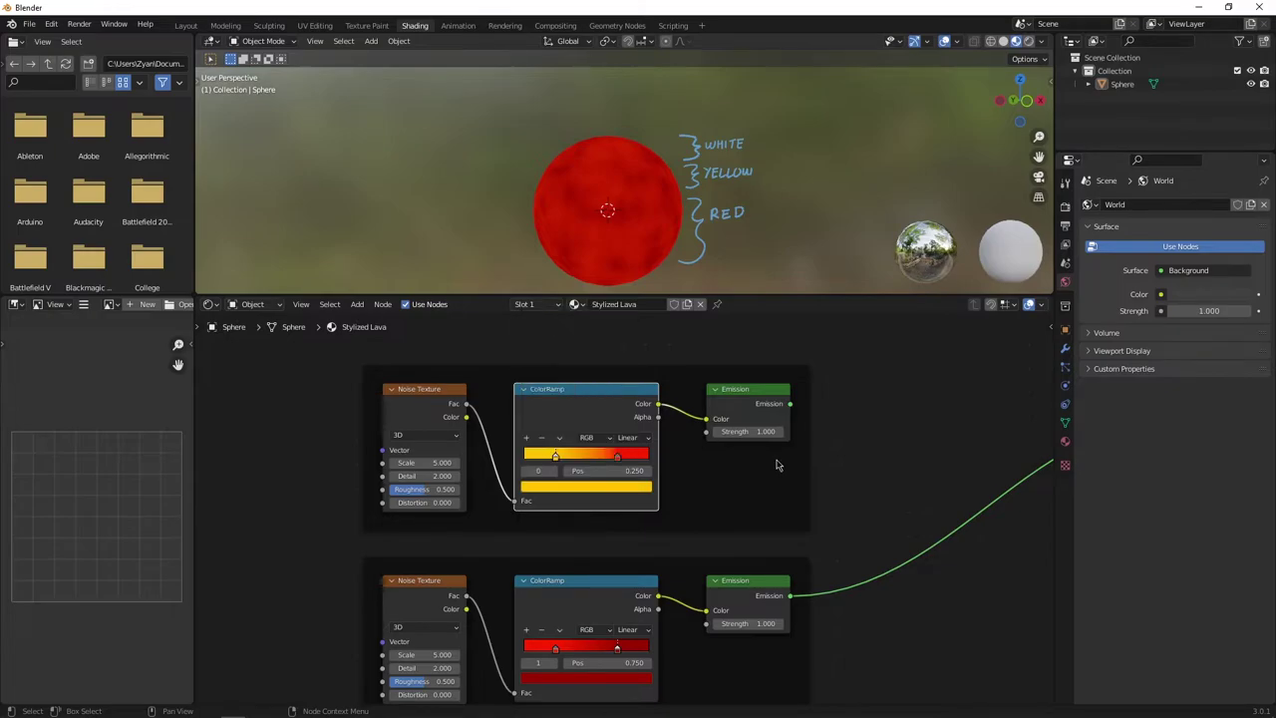
scroll(838, 464, down, 2)
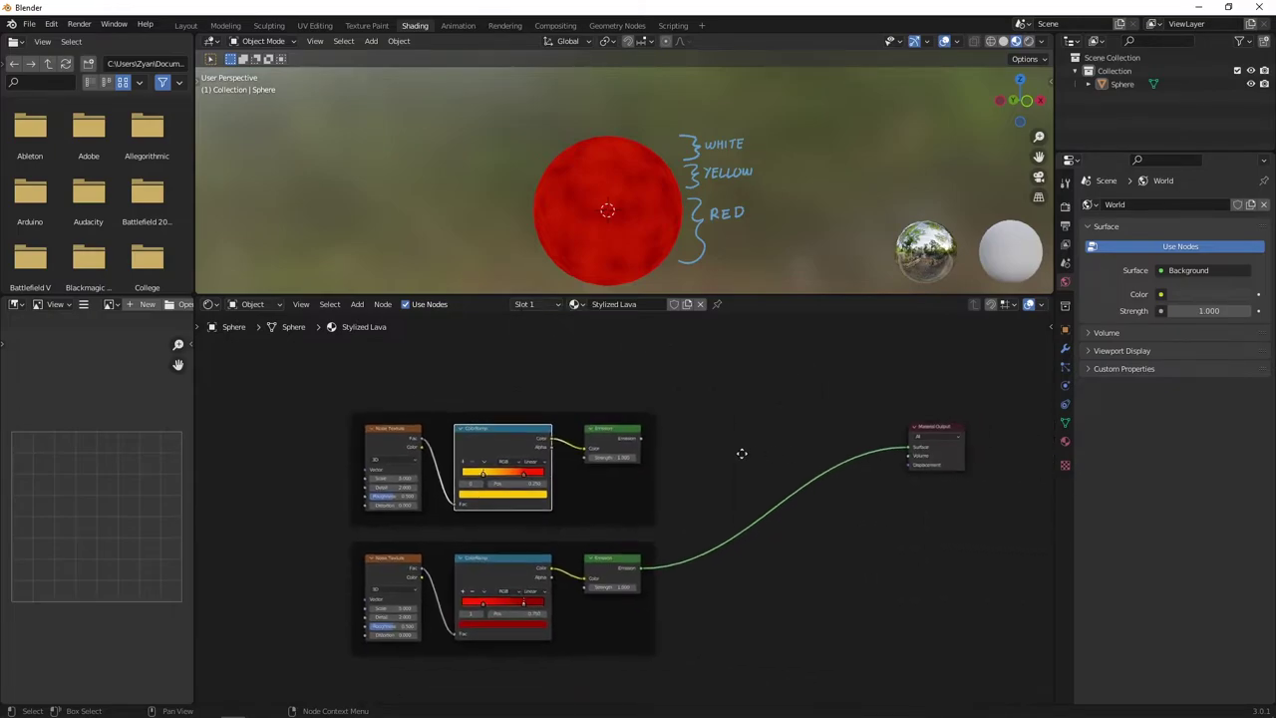
middle_drag(741, 449, 701, 442)
drag(603, 431, 869, 442)
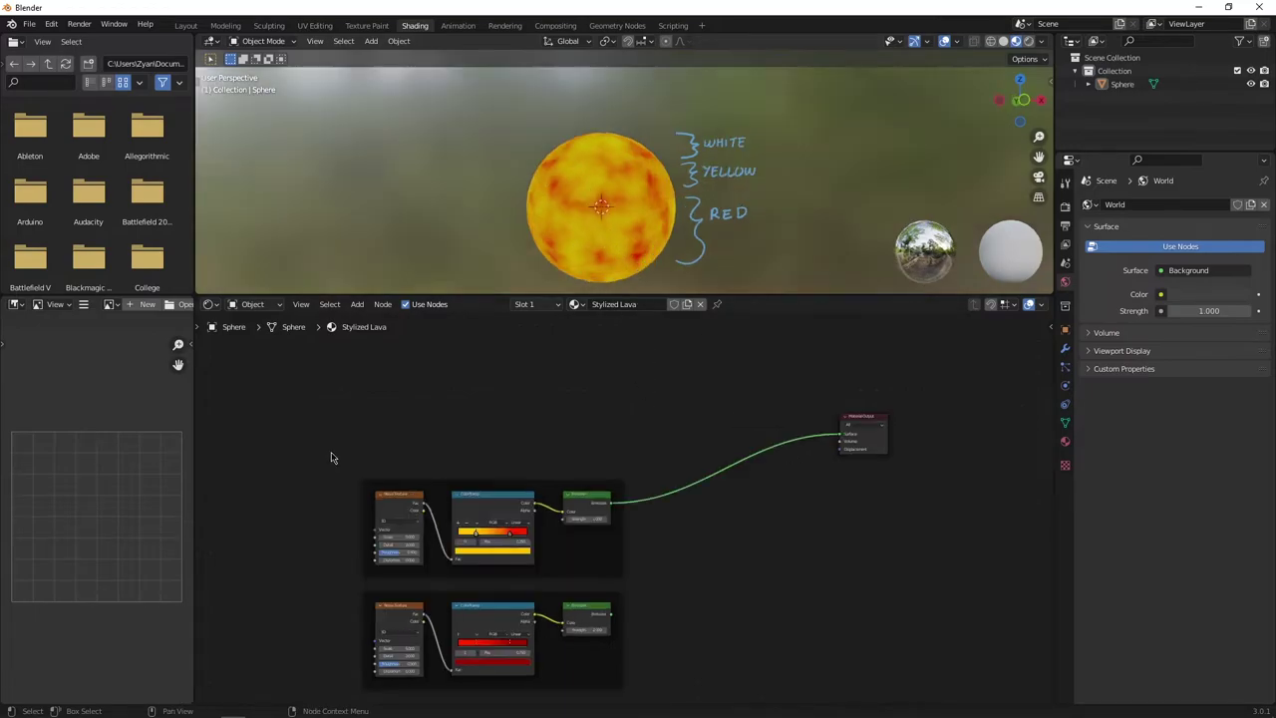
- Duplicate the yellow-red frame with its three nodes and place the copy directly above it
drag(331, 451, 633, 566)
shift+click(611, 561)
key(shift+d)
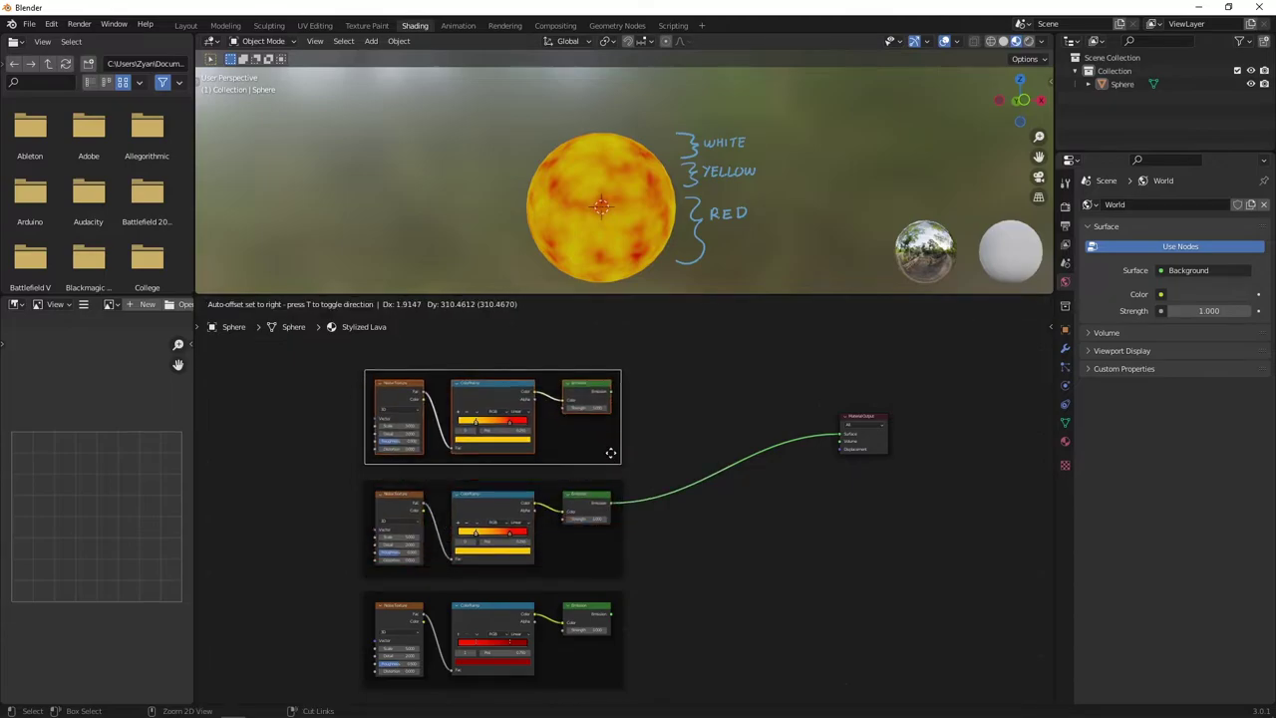
click(608, 450)
- In the topmost ColorRamp, move the red stop to position 1.0 and change its color to hex FFFFFF
scroll(681, 517, up, 3)
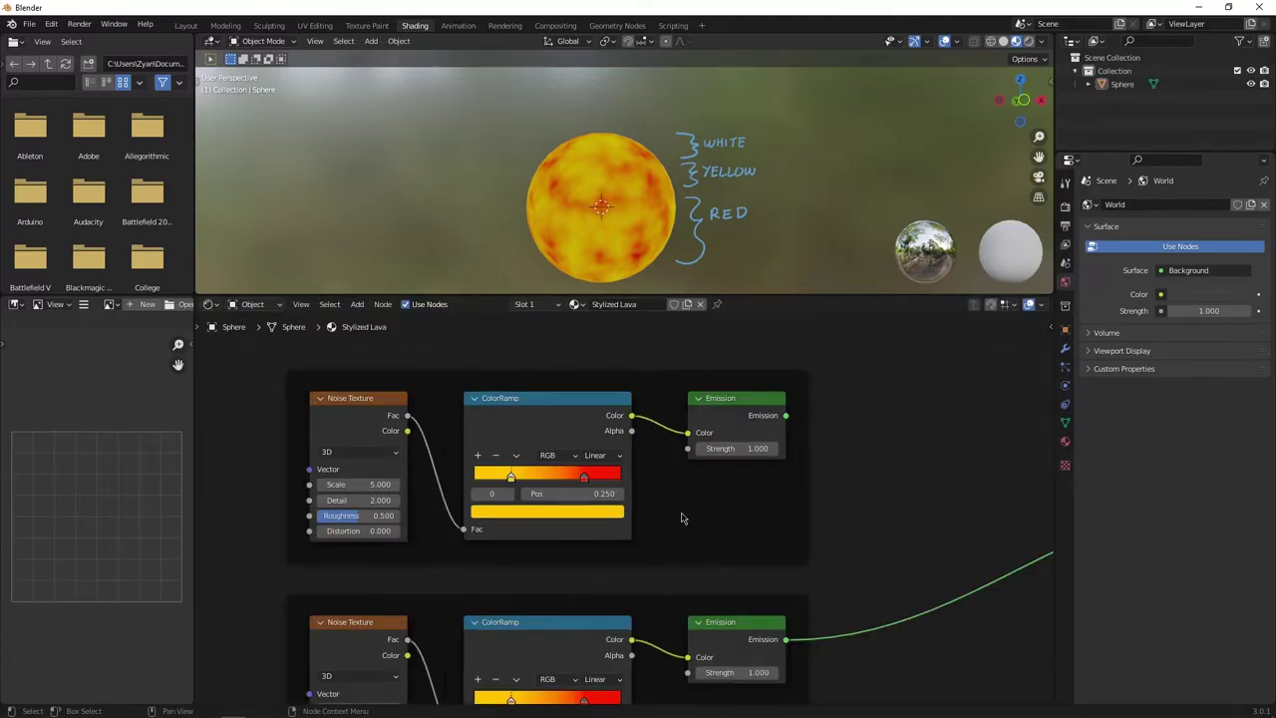
click(584, 478)
drag(584, 479, 632, 486)
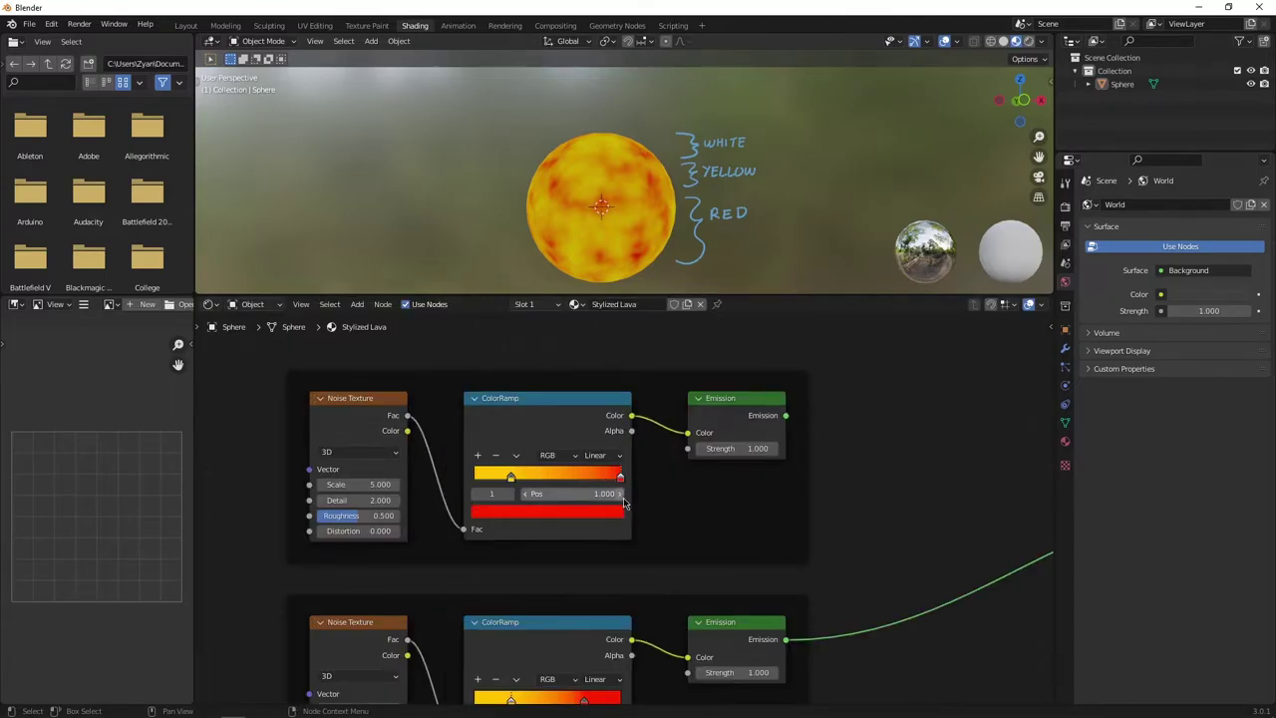
click(611, 516)
click(537, 448)
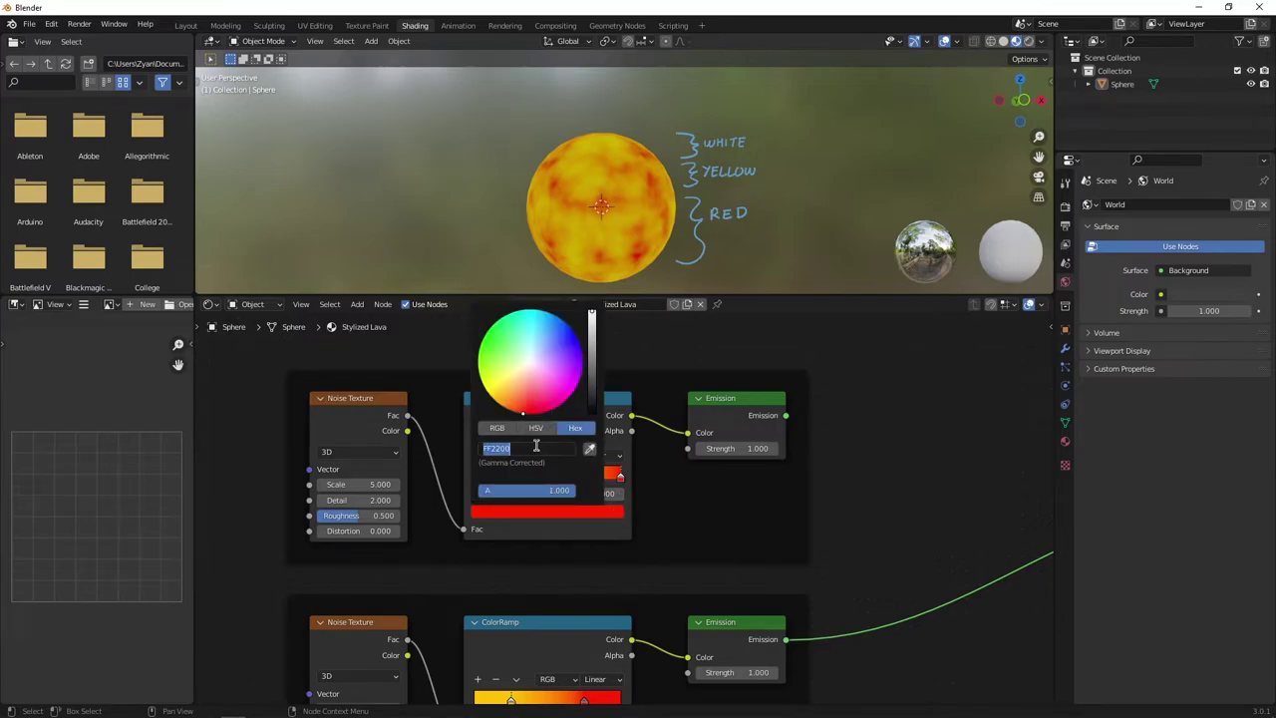
key(BackSpace)
text(ffffff)
key(Return)
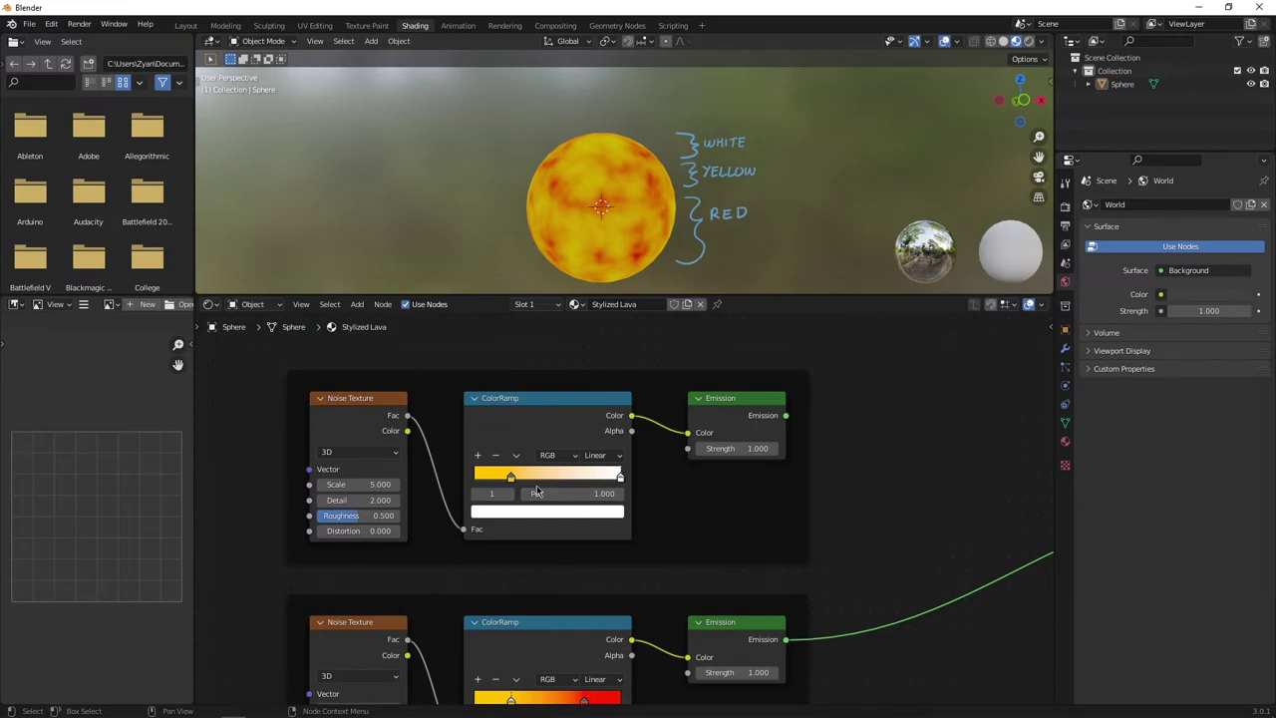
- Set the position of the topmost ColorRamp's yellow stop to 0.5
click(511, 478)
click(552, 493)
text(.5)
key(Return)
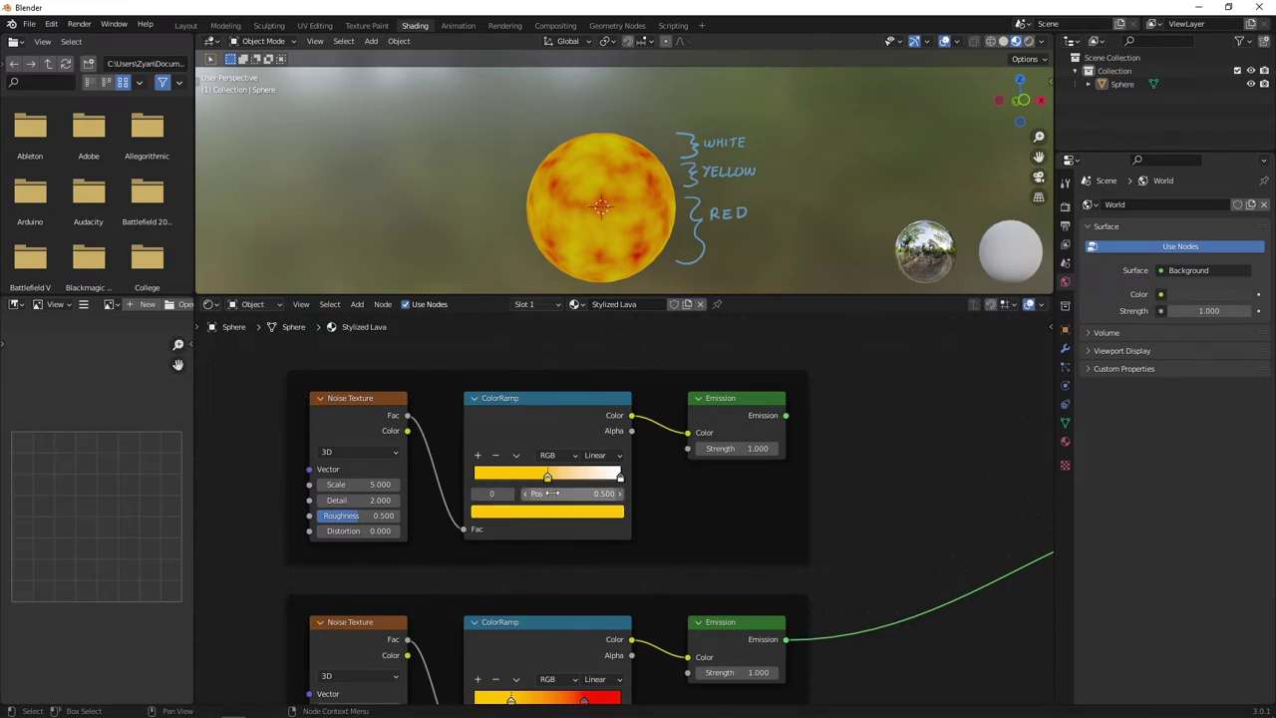
- Delete the Noise Texture node from the topmost frame and set its ColorRamp's Fac to 1.0
click(363, 403)
key(Delete)
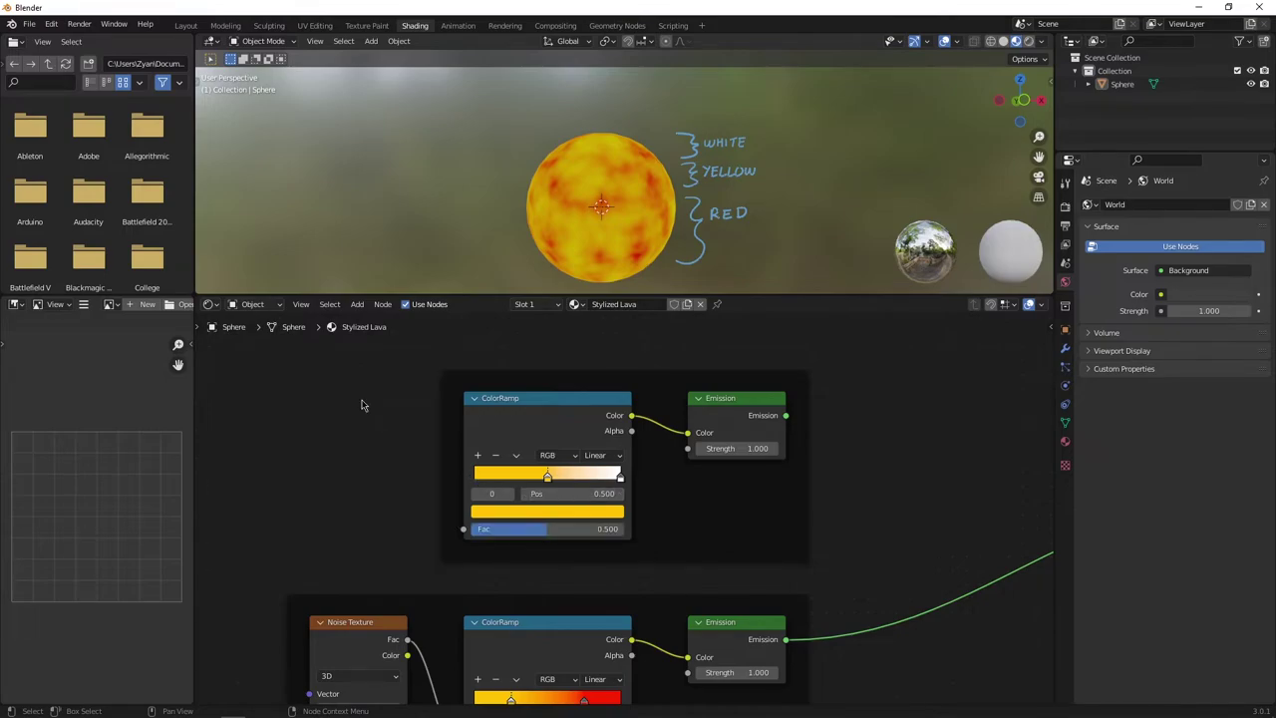
drag(489, 531, 662, 535)
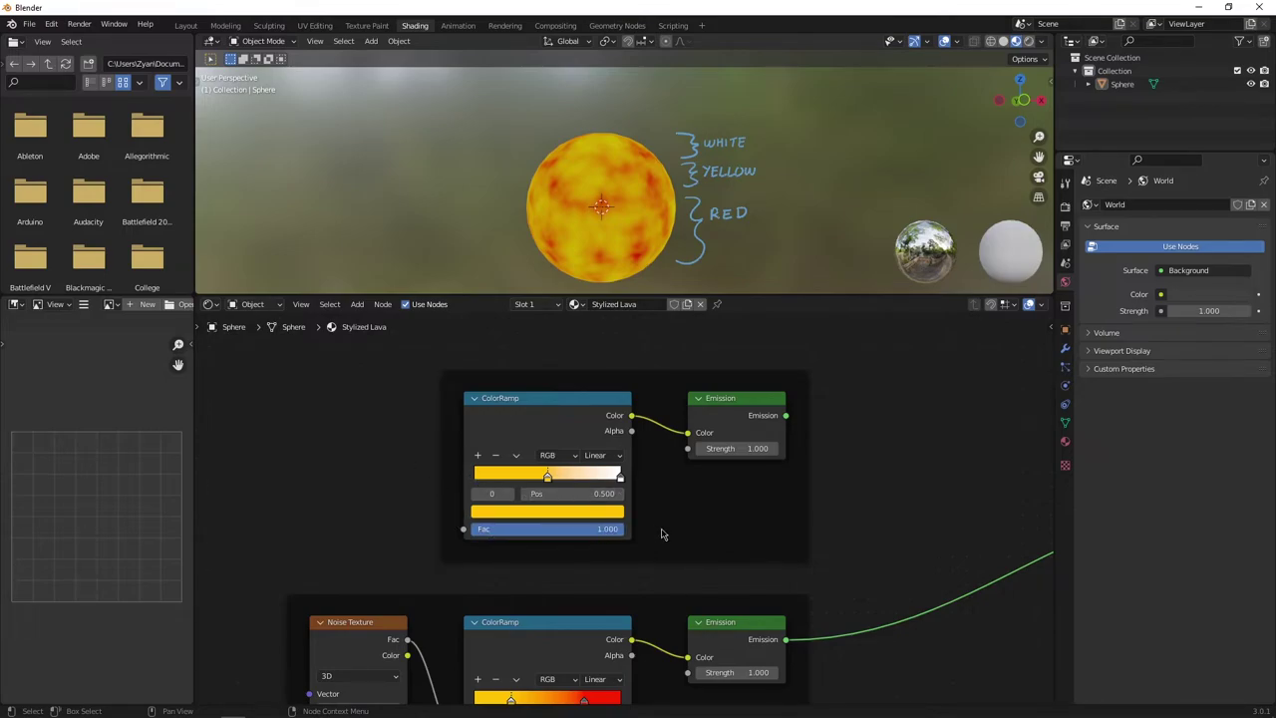
- Connect the topmost Emission to the Material Output's Surface to preview the white layer, and cut that link
scroll(667, 529, down, 2)
middle_drag(797, 516, 648, 459)
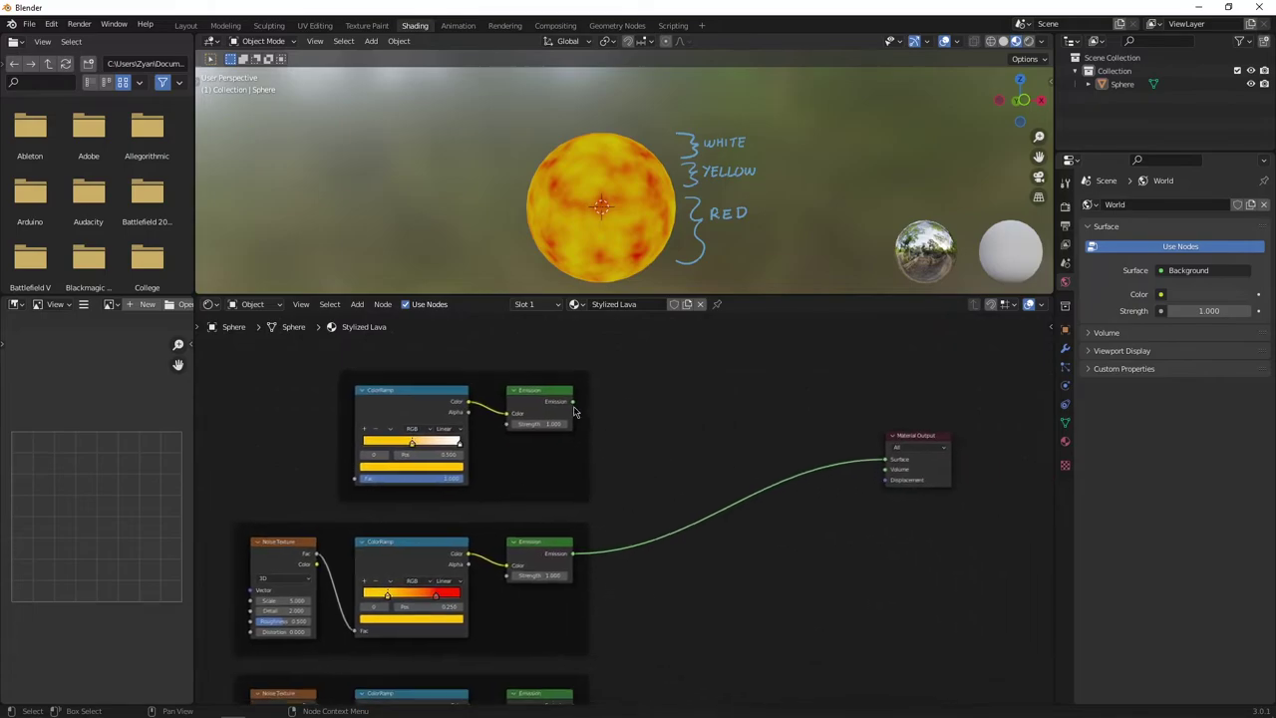
drag(572, 401, 885, 458)
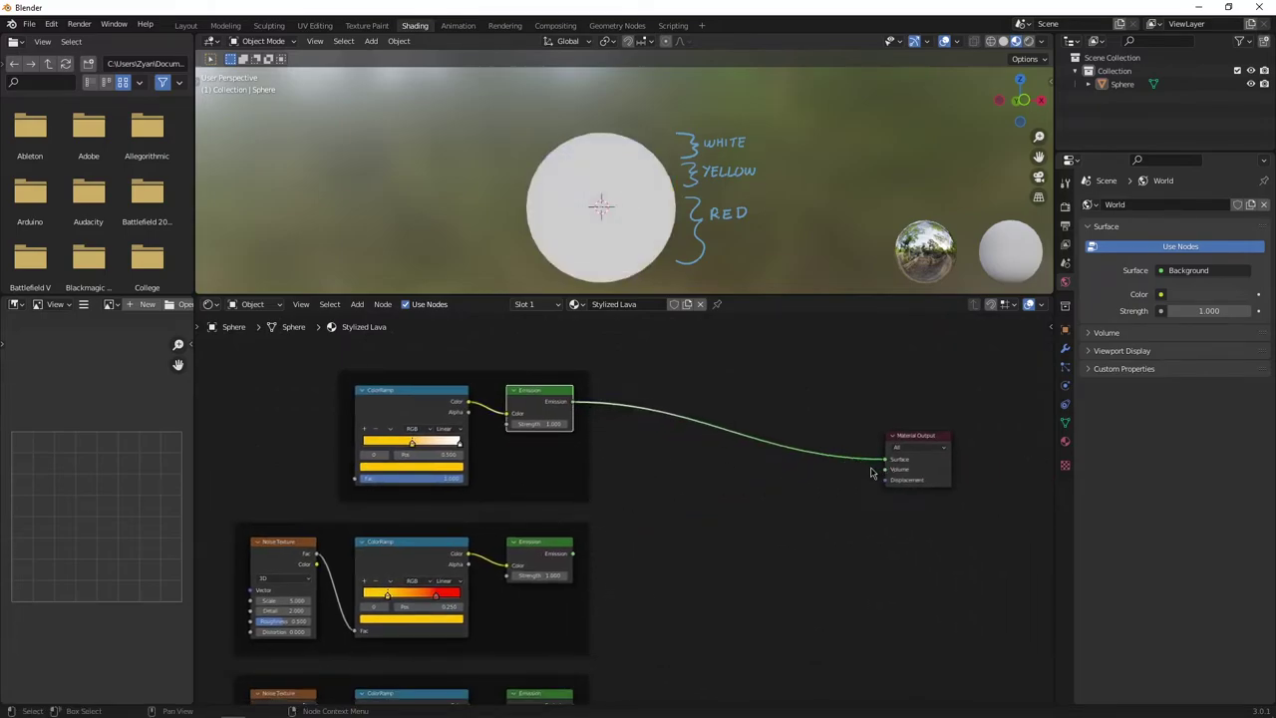
scroll(740, 258, down, 1)
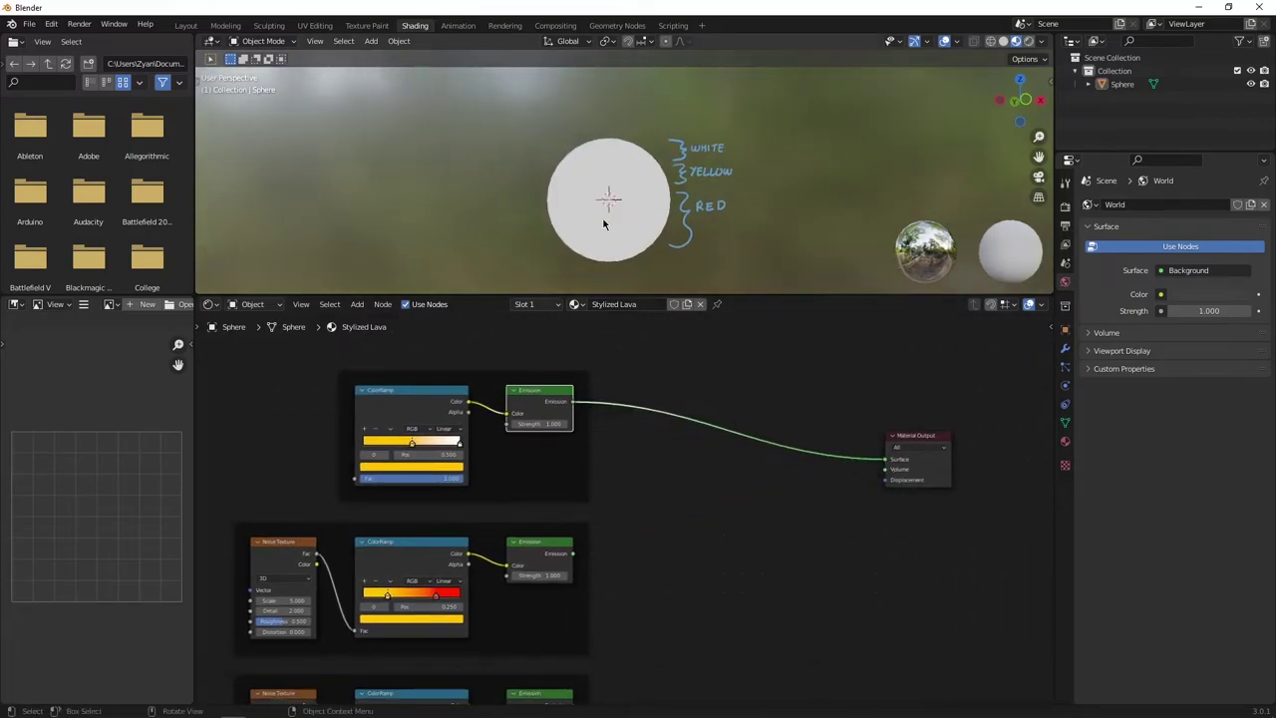
ctrl+right_drag(714, 393, 728, 476)
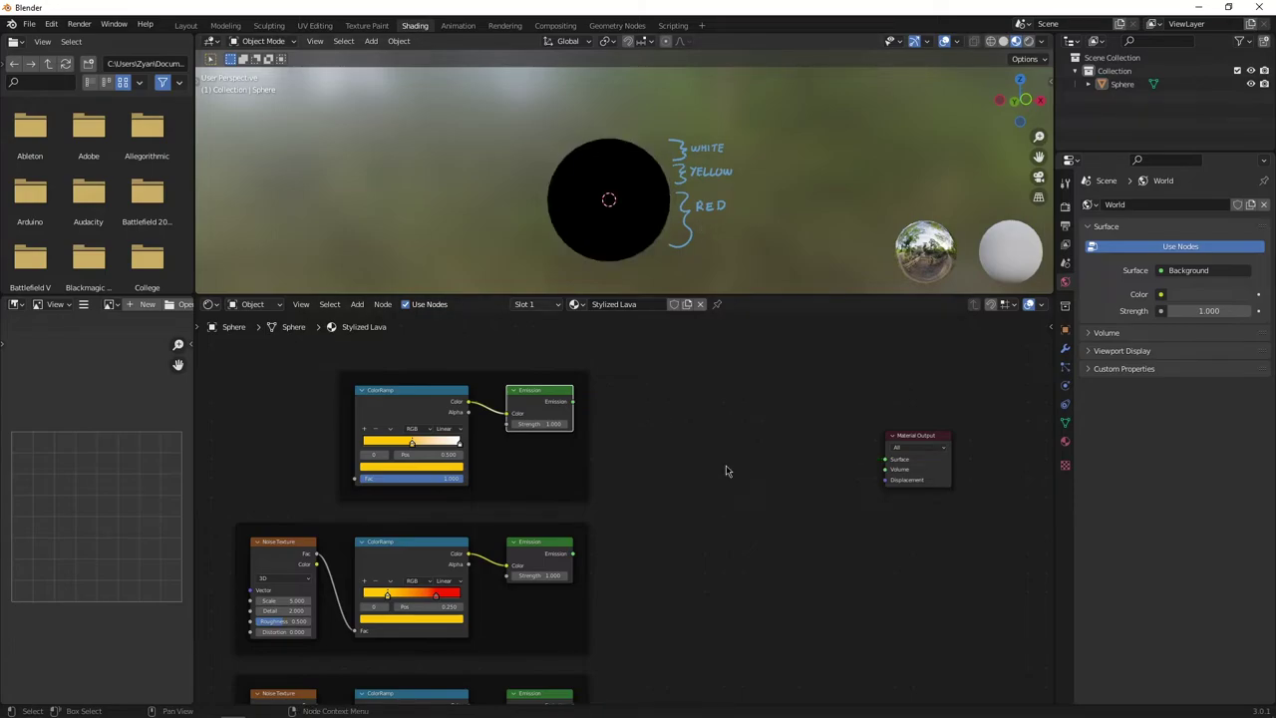
- Add a Geometry node in the empty space above the topmost frame
scroll(720, 466, down, 3)
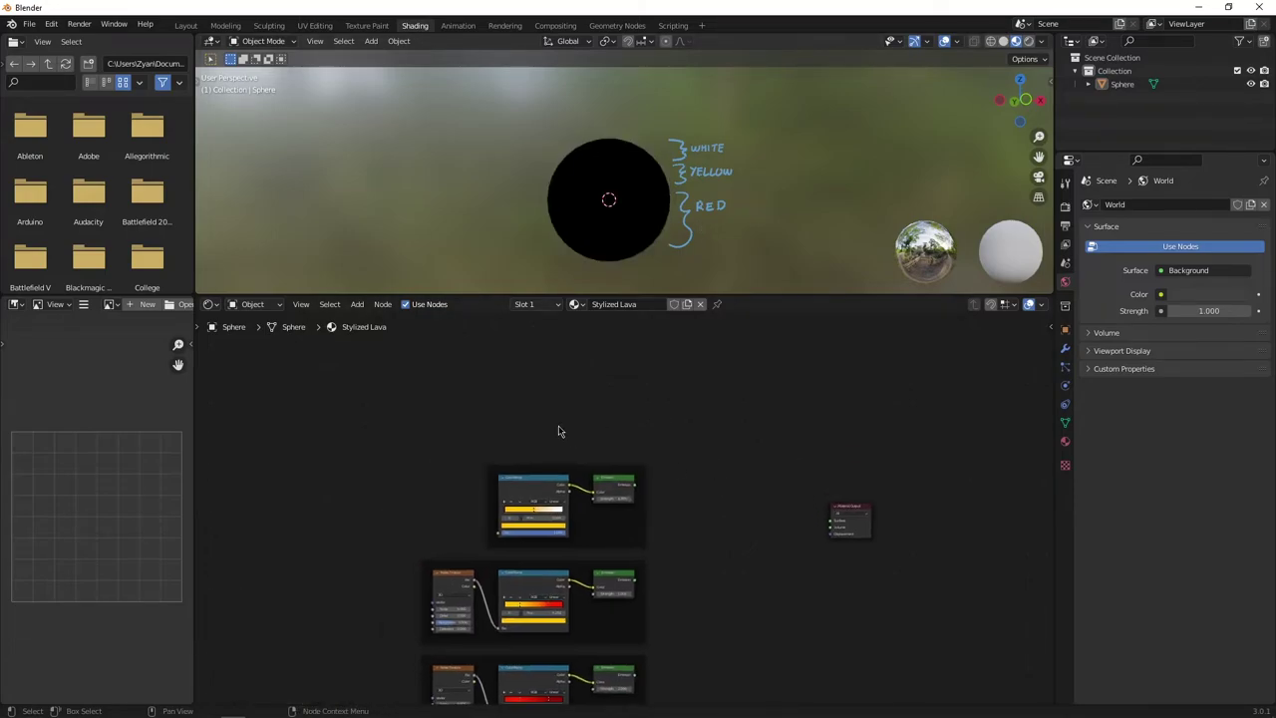
key(shift+a)
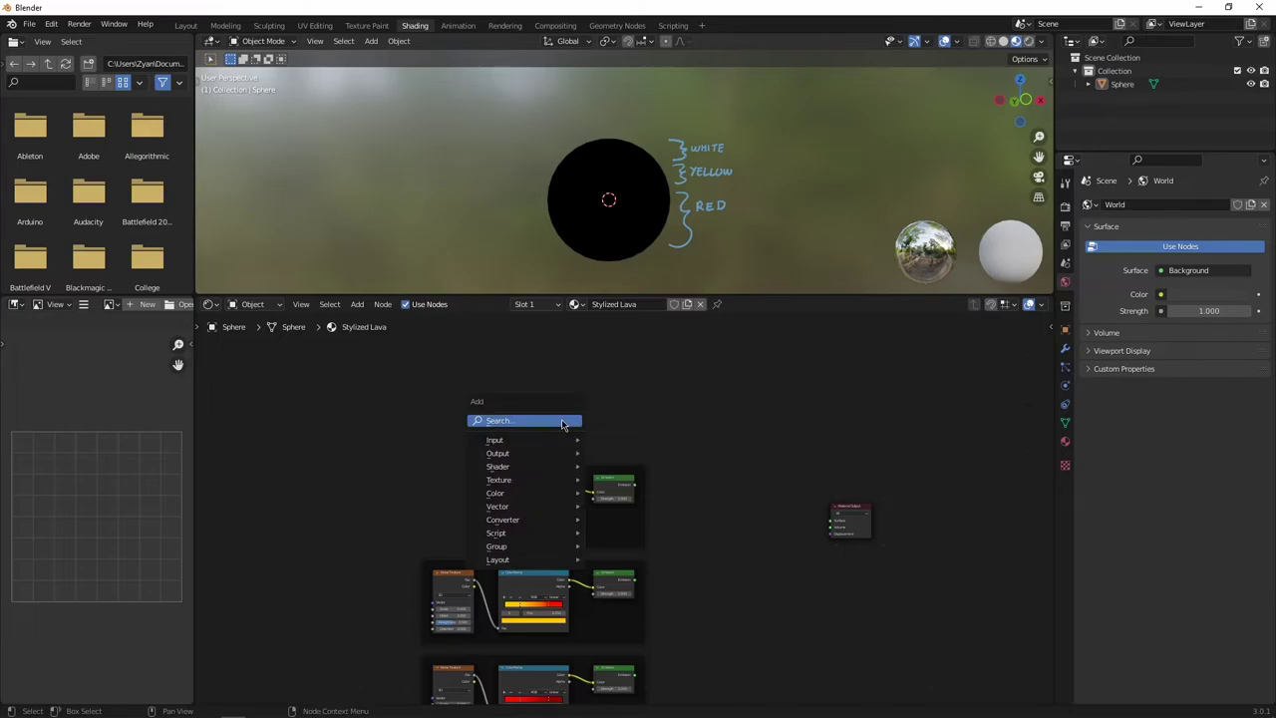
click(562, 425)
text(geo)
key(Return)
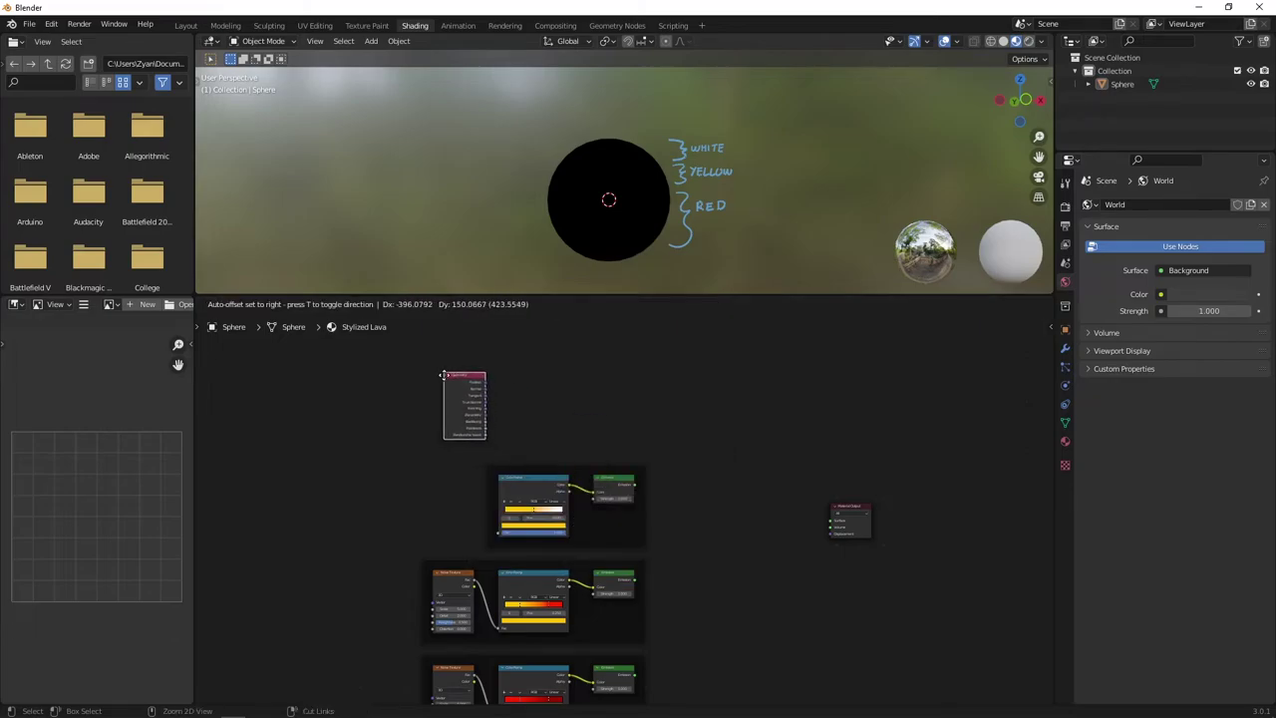
click(443, 375)
- Add a Separate XYZ node beside the Geometry node and connect the Geometry Normal output to its Vector input
key(shift+a)
click(529, 398)
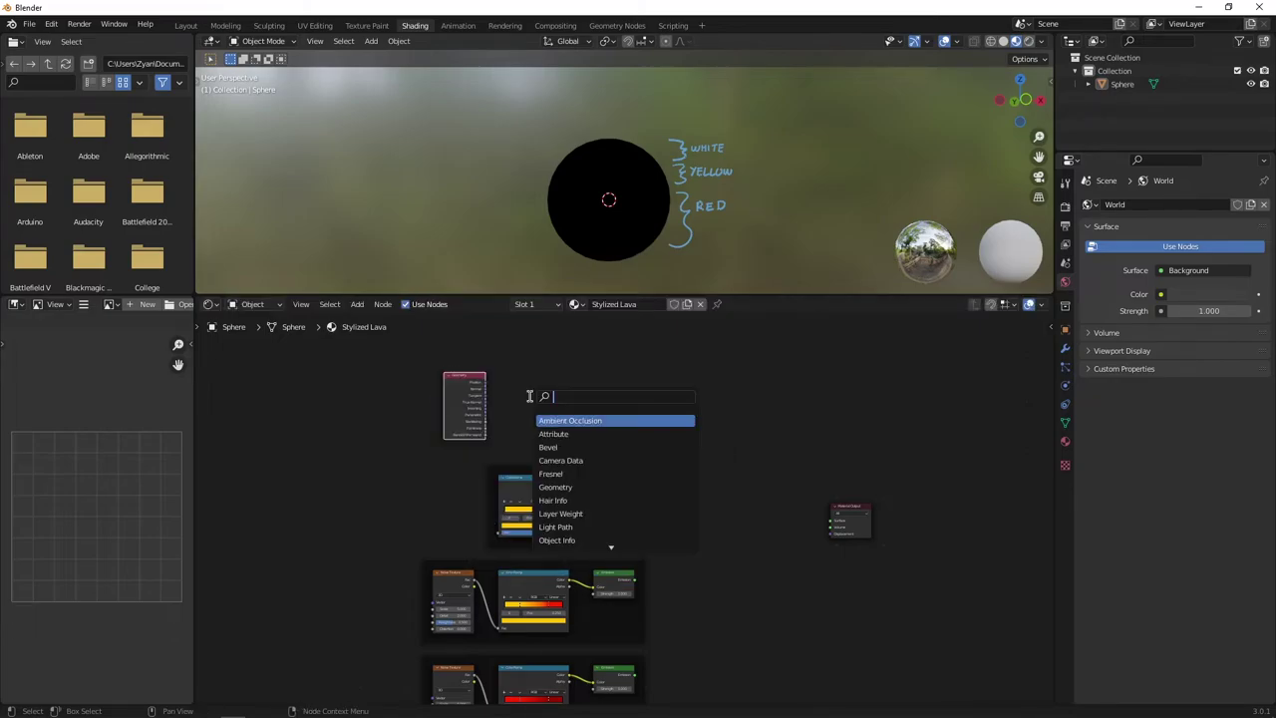
text(sepa)
key(Return)
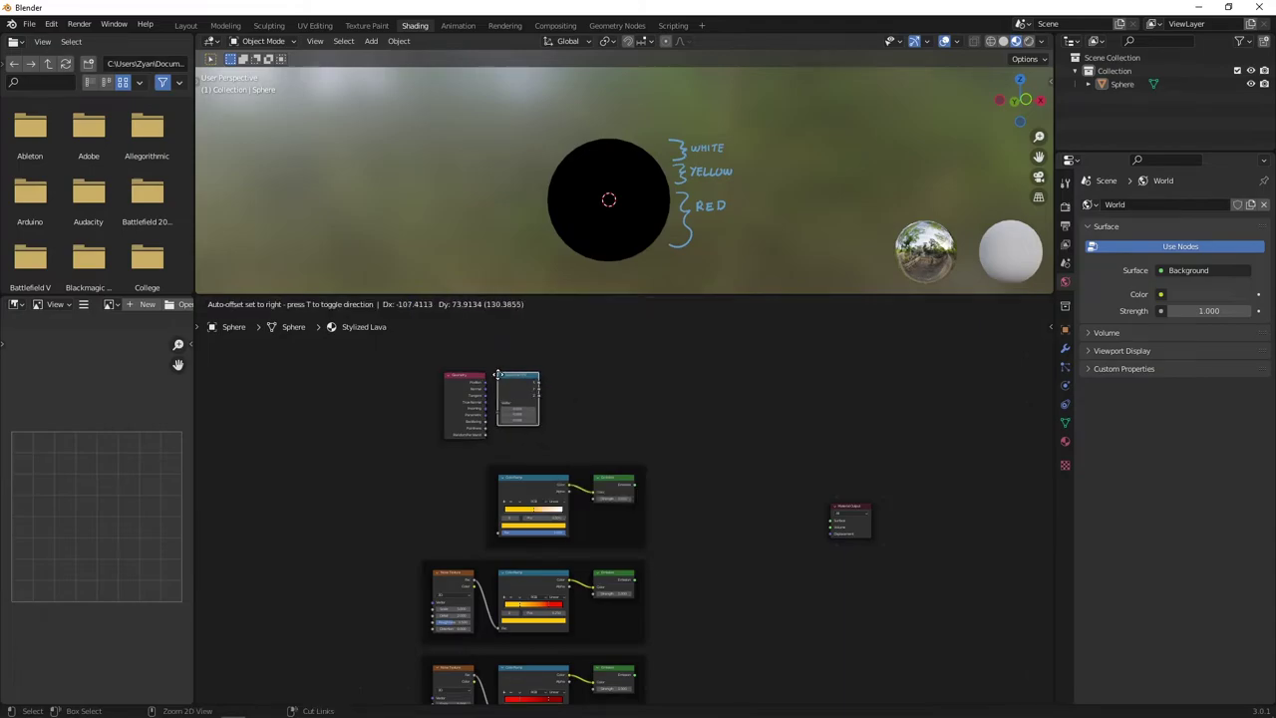
click(501, 373)
scroll(468, 384, up, 2)
scroll(639, 476, up, 2)
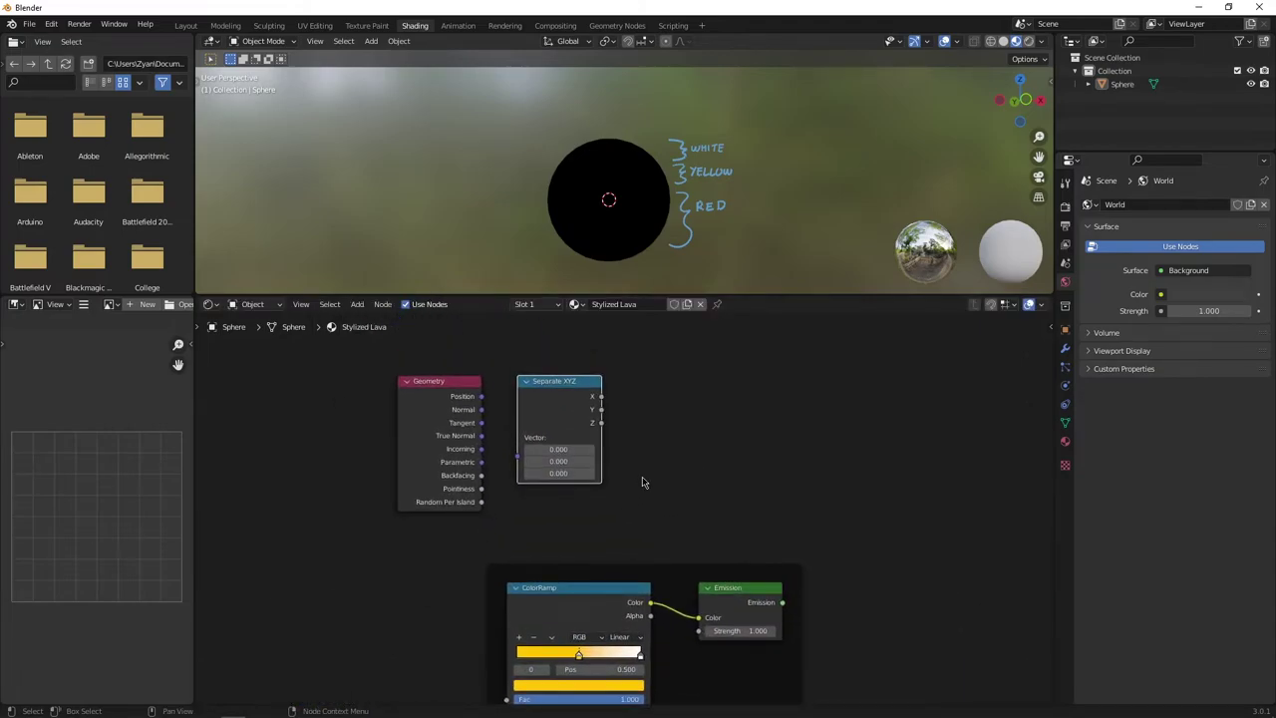
scroll(642, 482, up, 1)
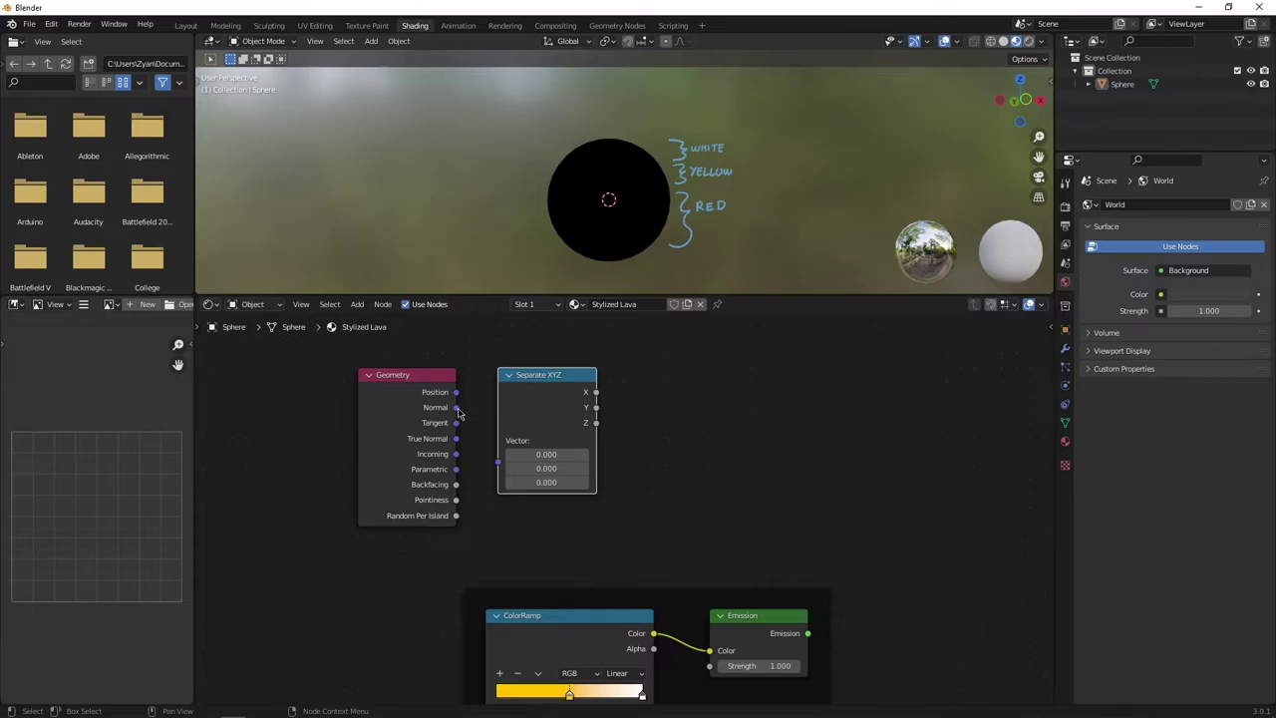
drag(455, 407, 499, 461)
- Add a ColorRamp node after Separate XYZ and connect the Z output to its Fac input
key(shift+a)
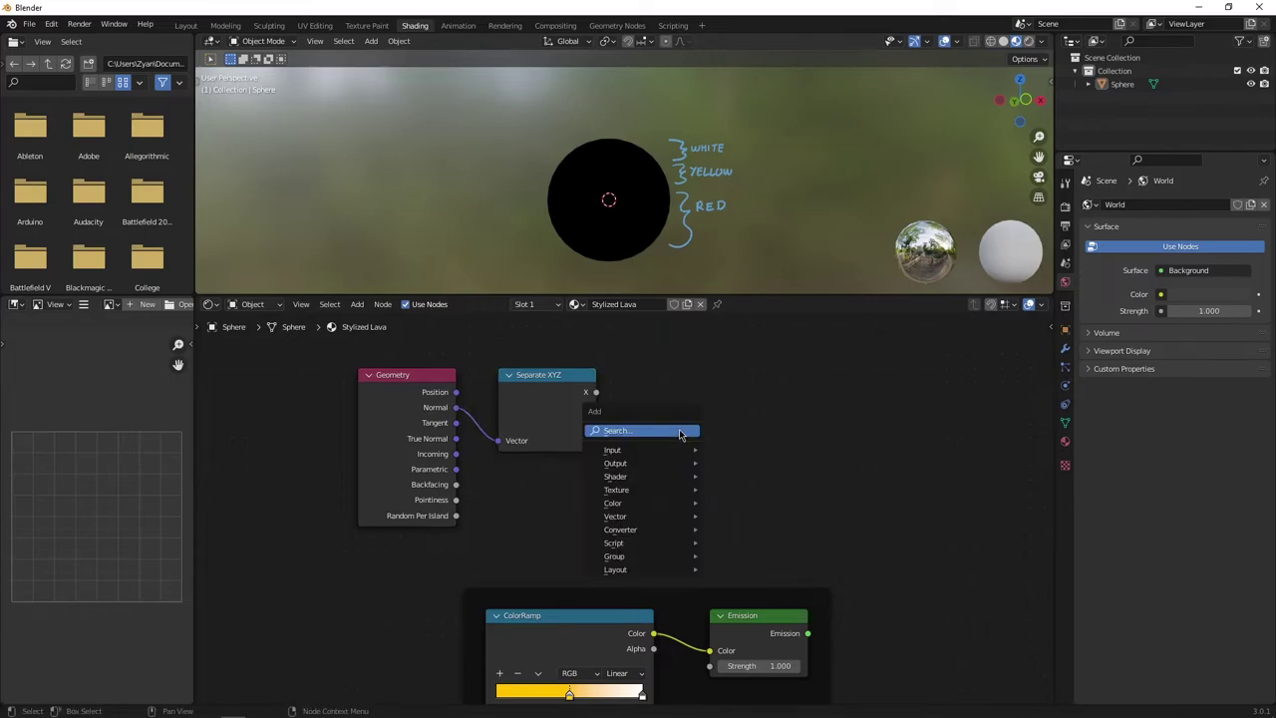
click(682, 430)
text(color)
key(Return)
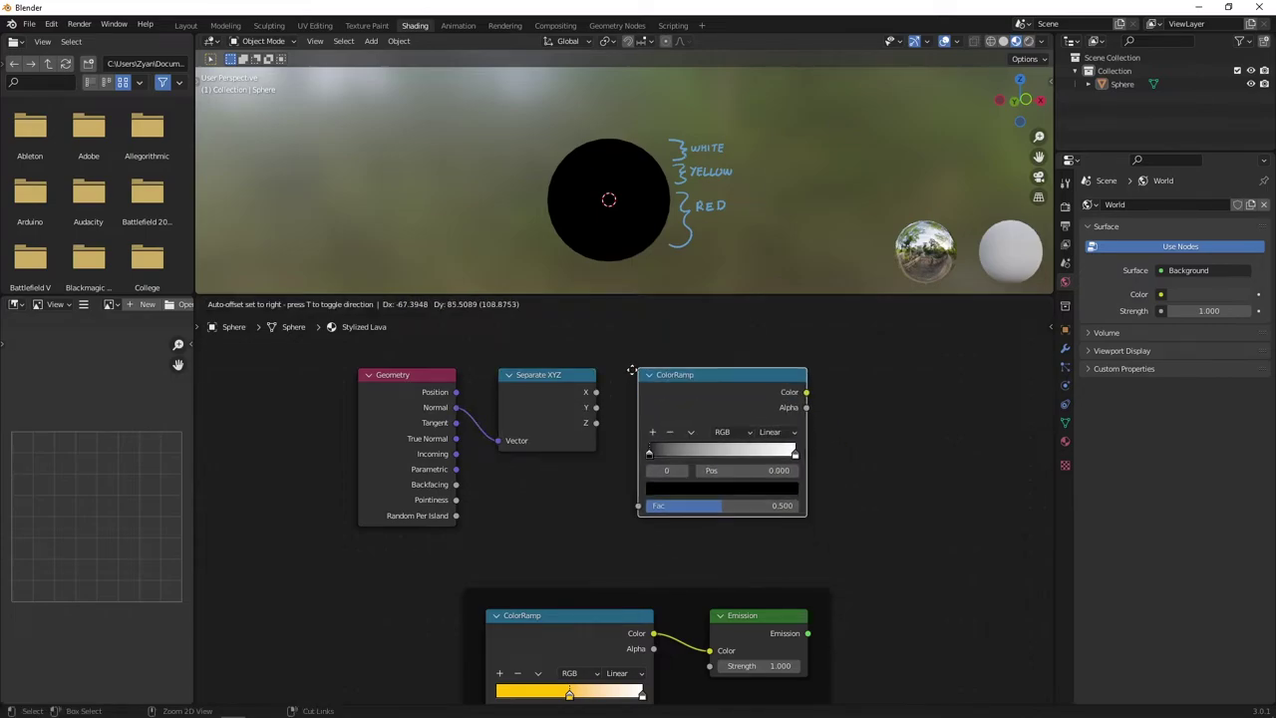
click(631, 371)
drag(595, 423, 638, 506)
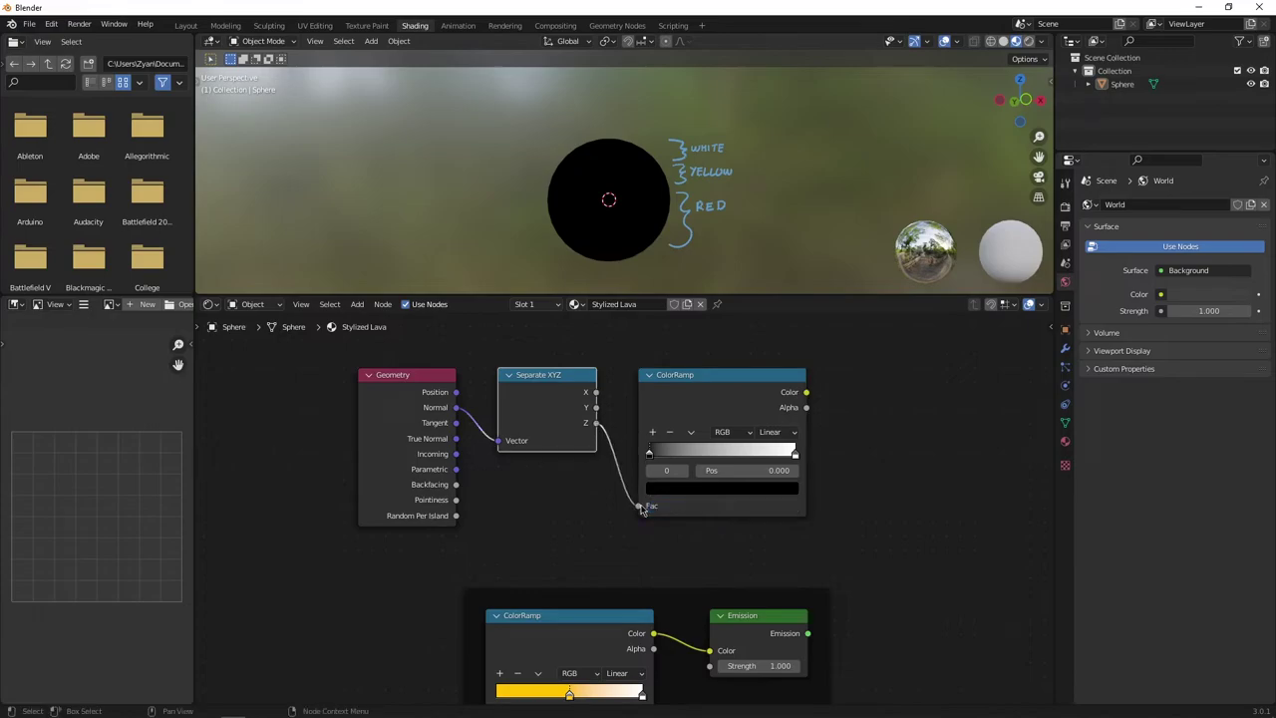
- Swap the black and white stops of the new ColorRamp and set the white stop's position to 0.75
drag(651, 458, 816, 460)
key(ctrl+z)
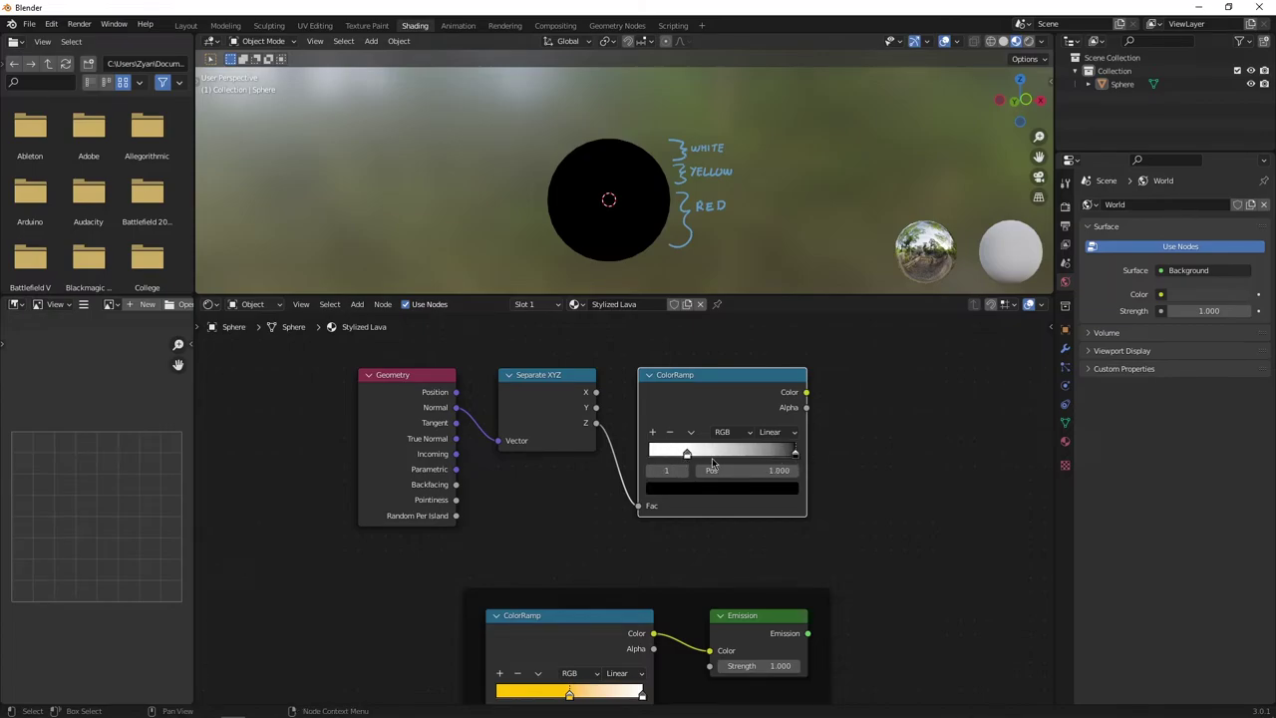
click(687, 453)
click(763, 469)
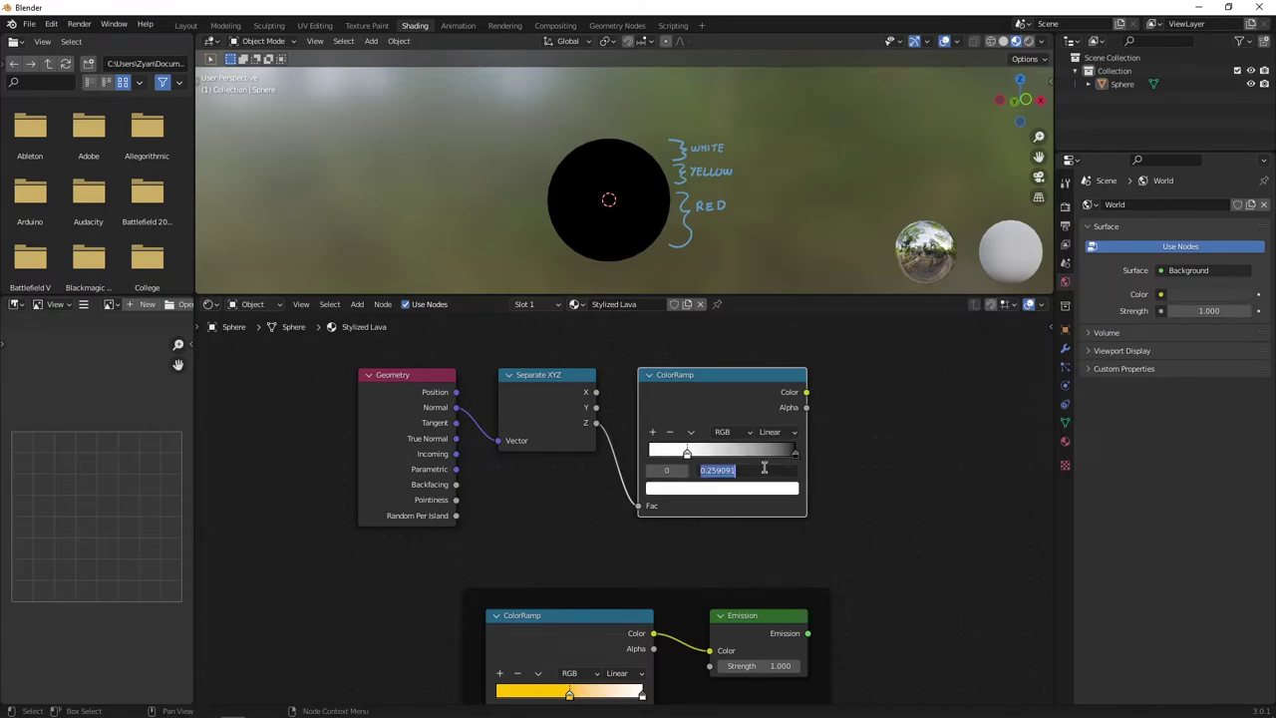
text(.75)
key(Return)
- Add a Mix Shader node and connect the yellow-white Emission to its first Shader input and the yellow-red Emission to its second
scroll(777, 429, down, 3)
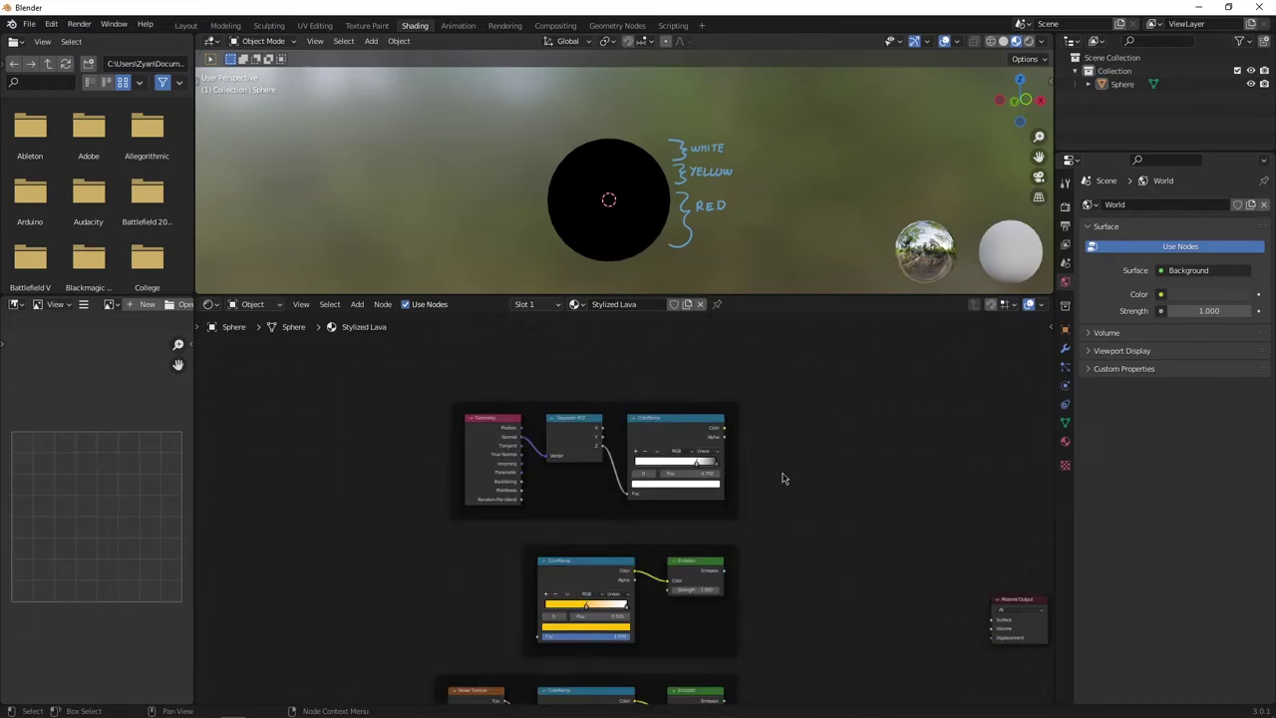
middle_drag(786, 495, 681, 510)
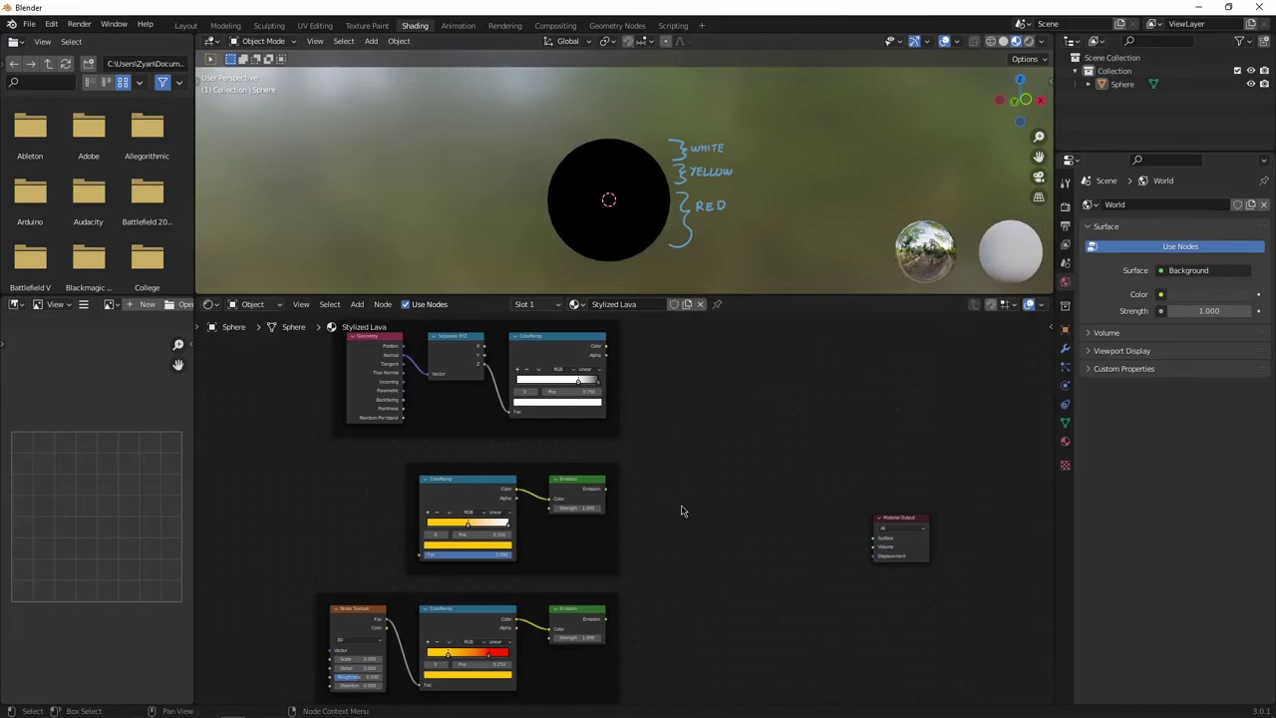
key(shift+a)
text(mix s)
key(Return)
click(692, 509)
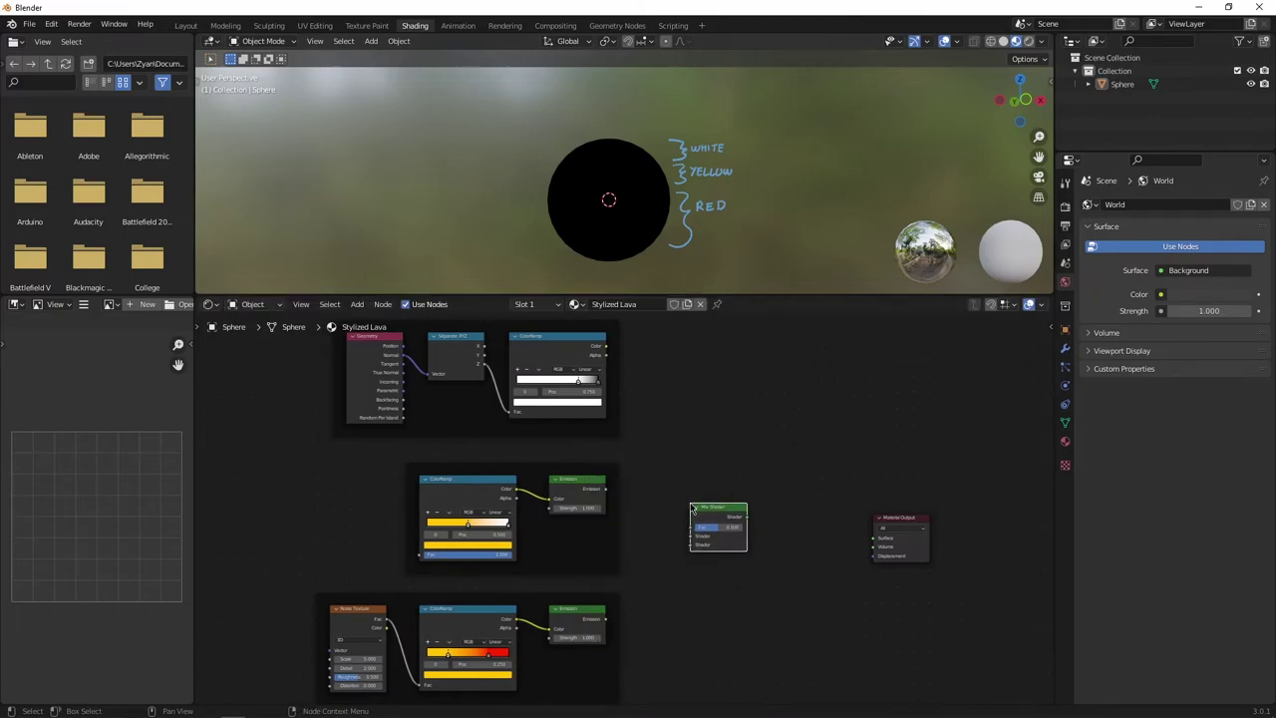
drag(605, 490, 692, 535)
drag(605, 619, 692, 544)
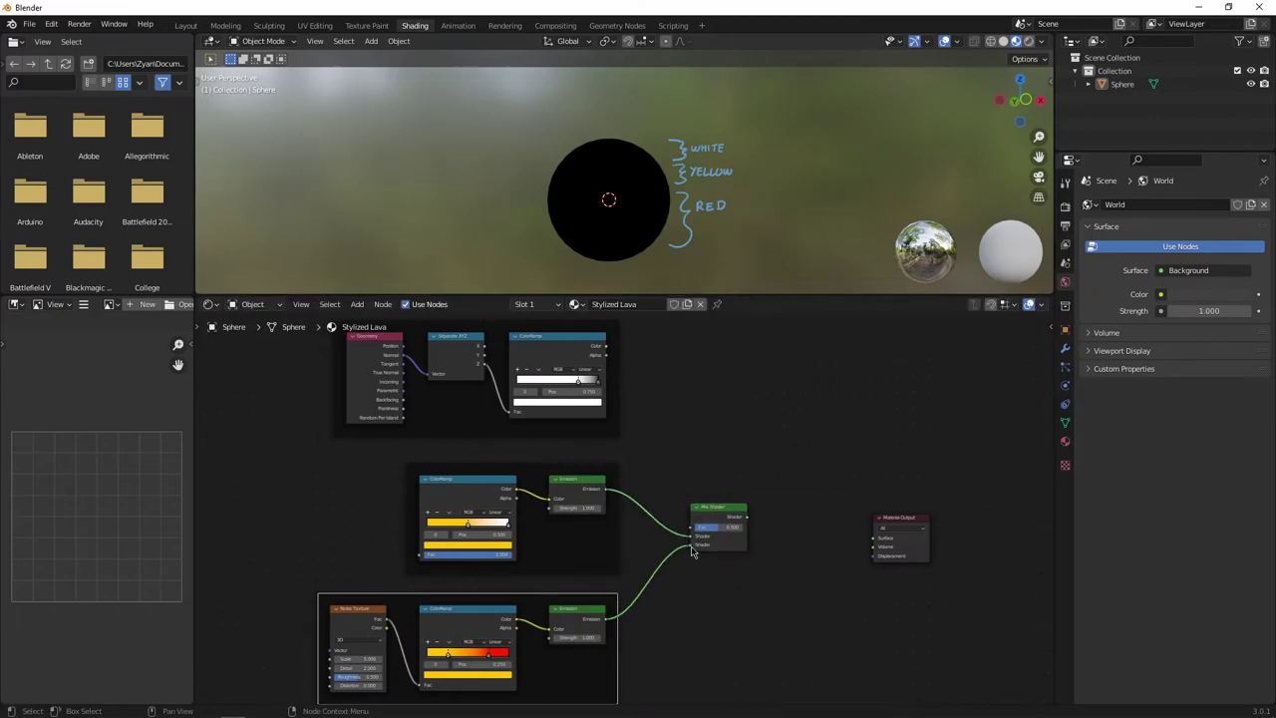
- Connect the top black-and-white ColorRamp's Color to the Mix Shader's Fac and the Mix Shader to the Material Output's Surface
drag(606, 346, 872, 538)
middle_drag(704, 222, 726, 248)
middle_drag(682, 180, 627, 152)
scroll(711, 558, down, 3)
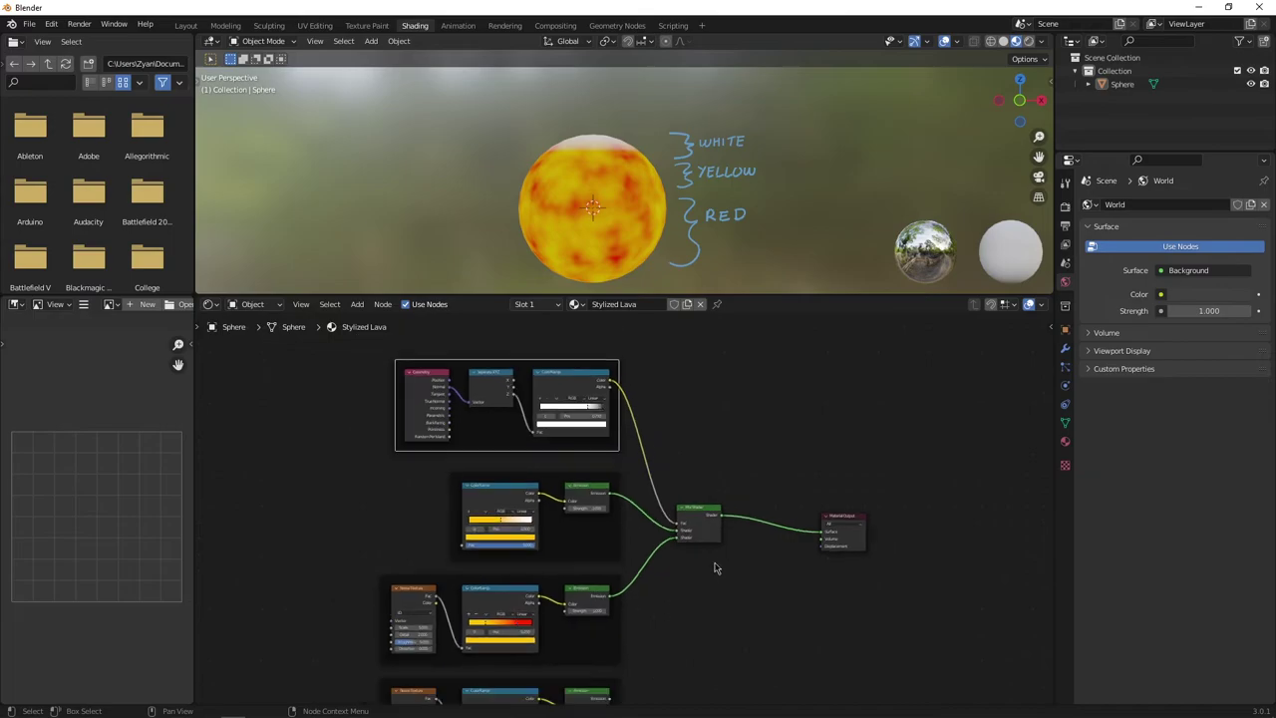
- Duplicate the Geometry, Separate XYZ and black-and-white ColorRamp group together with its frame, placing the copy above the original
middle_drag(720, 580, 736, 541)
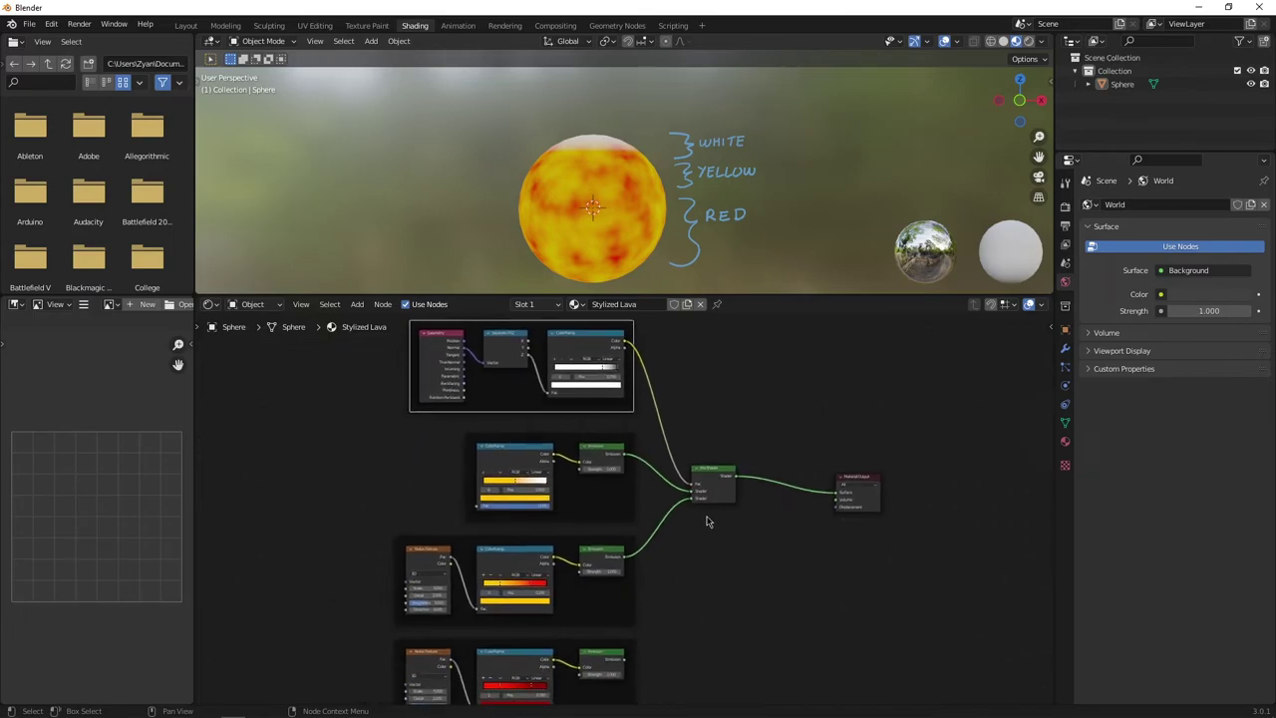
scroll(649, 452, up, 3)
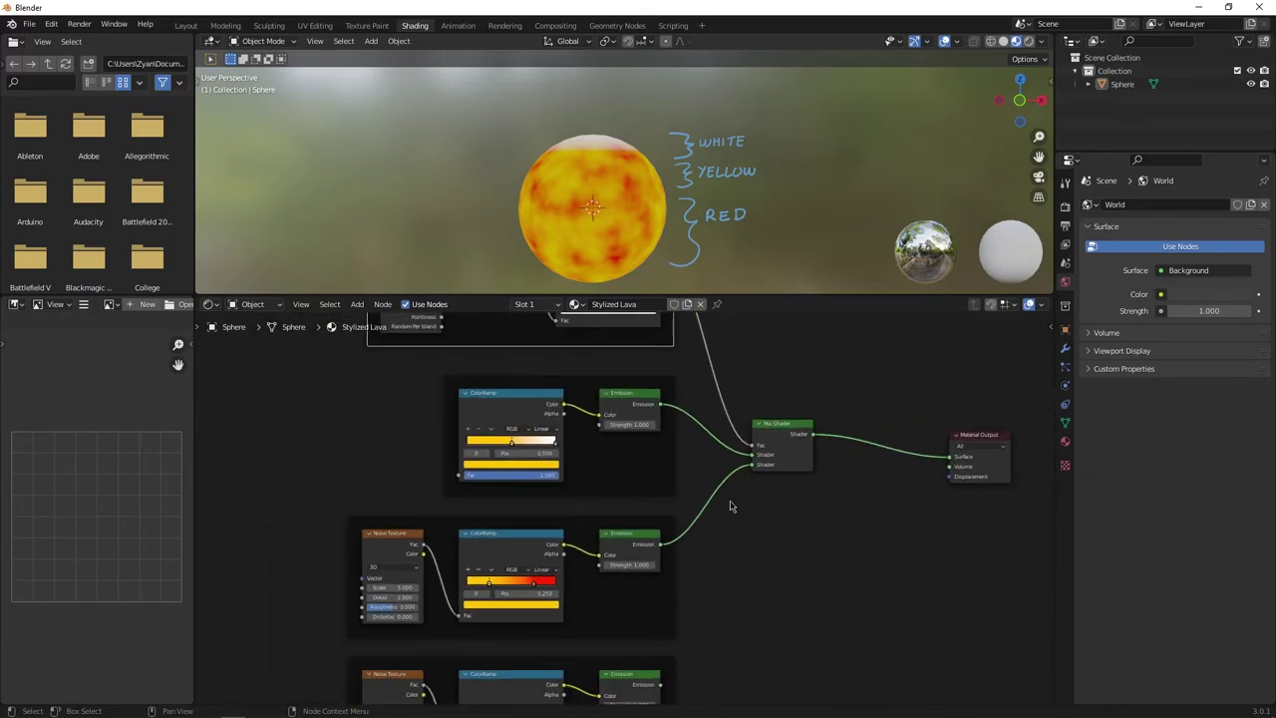
shift+scroll(737, 556, down, 3)
click(628, 534)
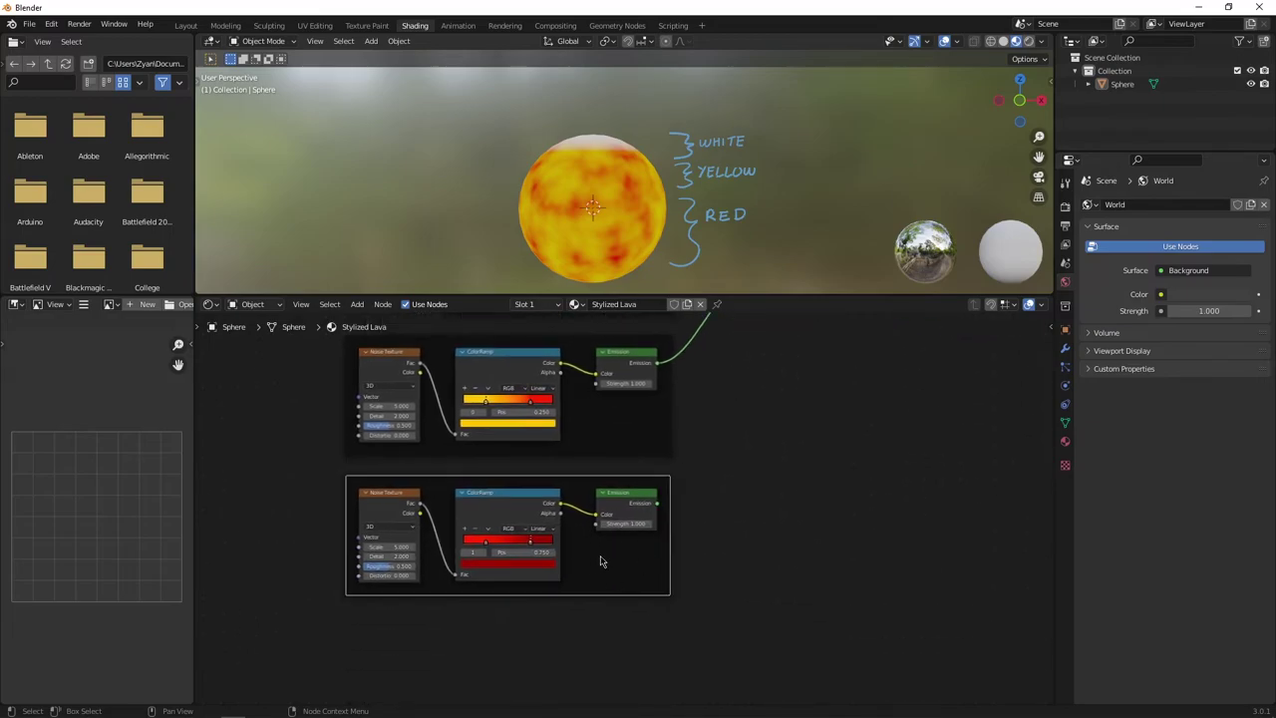
drag(383, 363, 680, 485)
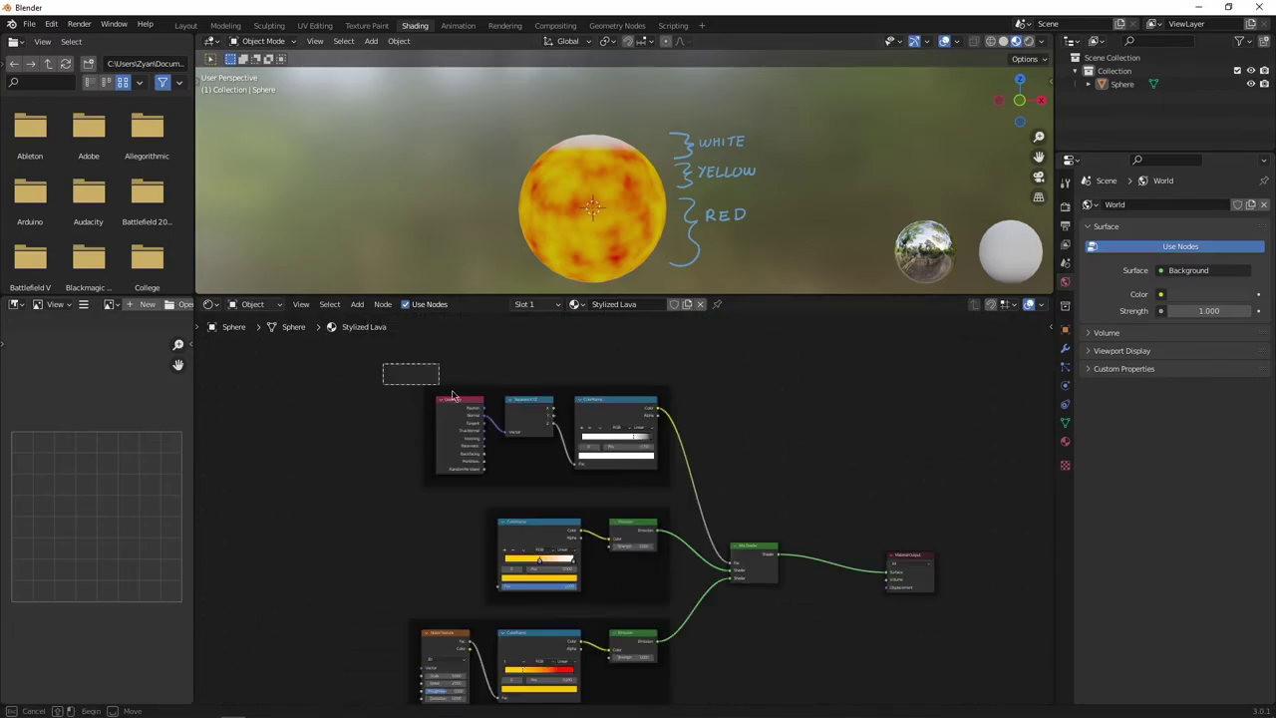
middle_drag(705, 459, 709, 478)
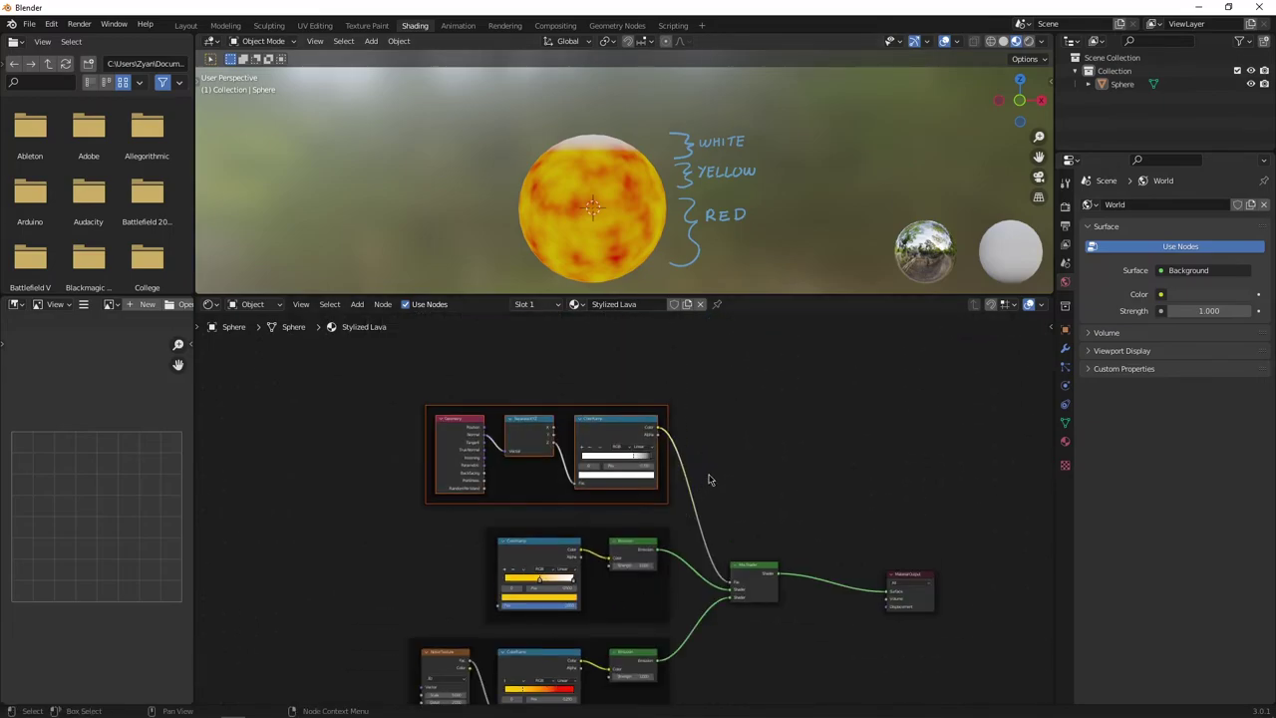
key(shift+d)
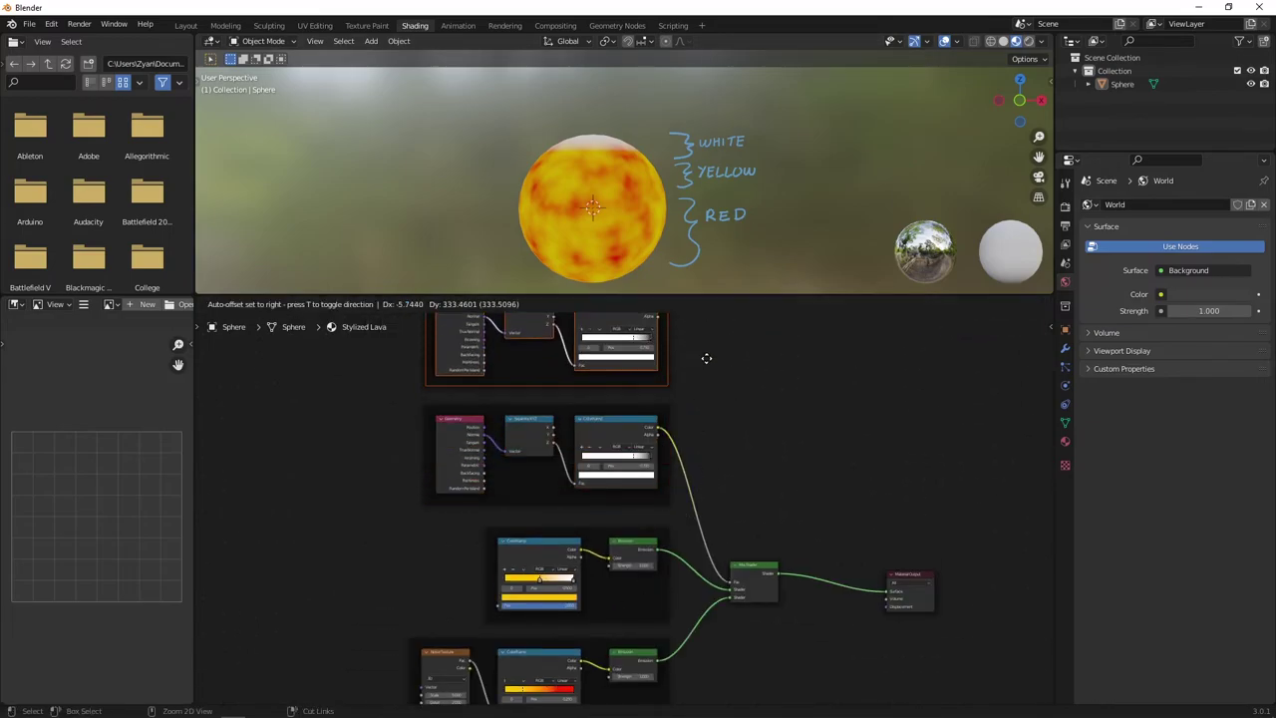
click(704, 361)
- Set the white stop's position to 0.25 on the duplicated black-and-white ColorRamp
middle_drag(704, 361, 712, 475)
scroll(711, 476, up, 3)
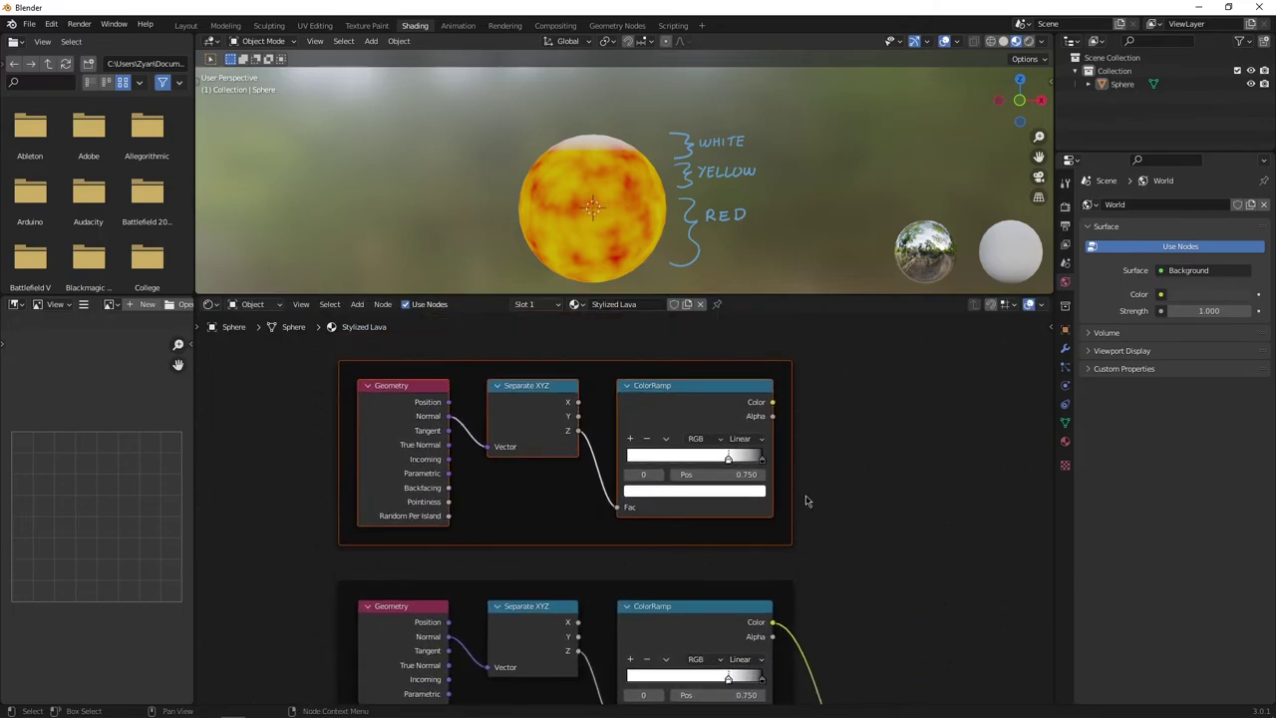
click(805, 494)
click(731, 474)
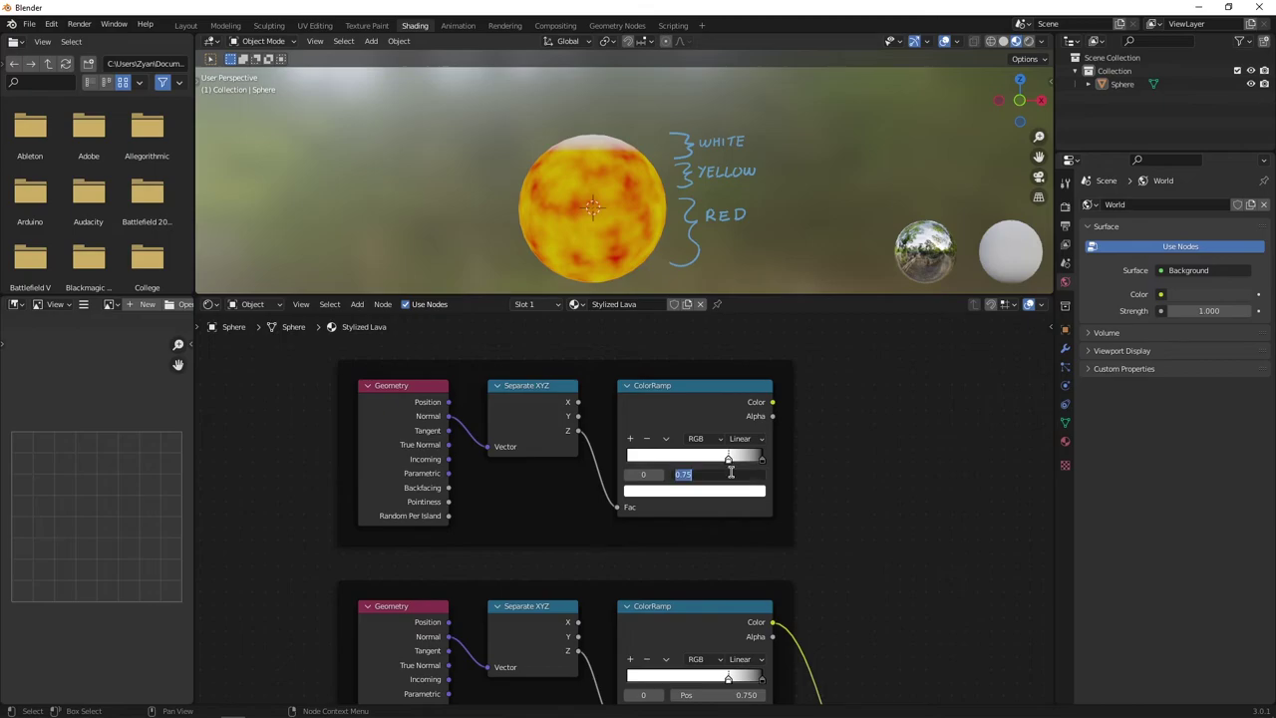
text(0.25)
key(Return)
- Insert a second Mix Shader between the first one and the Material Output, with the dark red Emission feeding its second Shader input
text(mix)
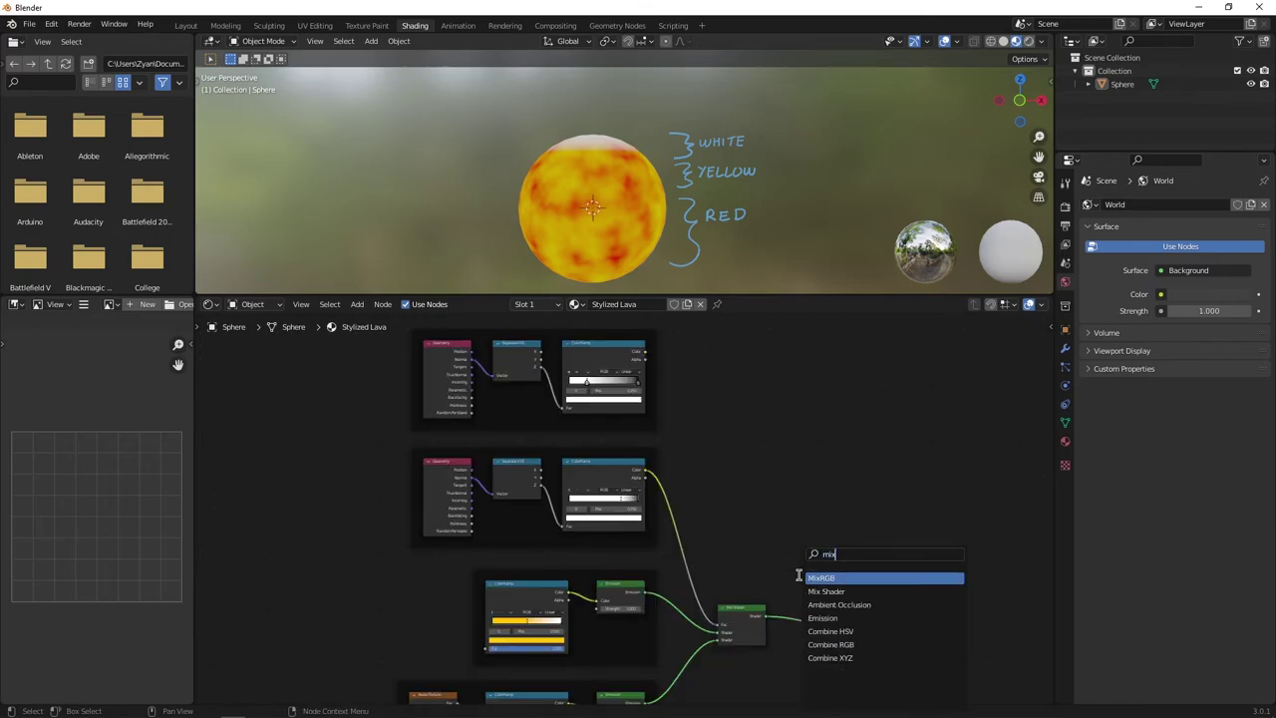
key(Return)
click(805, 601)
scroll(775, 673, down, 1)
middle_drag(775, 673, 768, 528)
drag(649, 658, 788, 492)
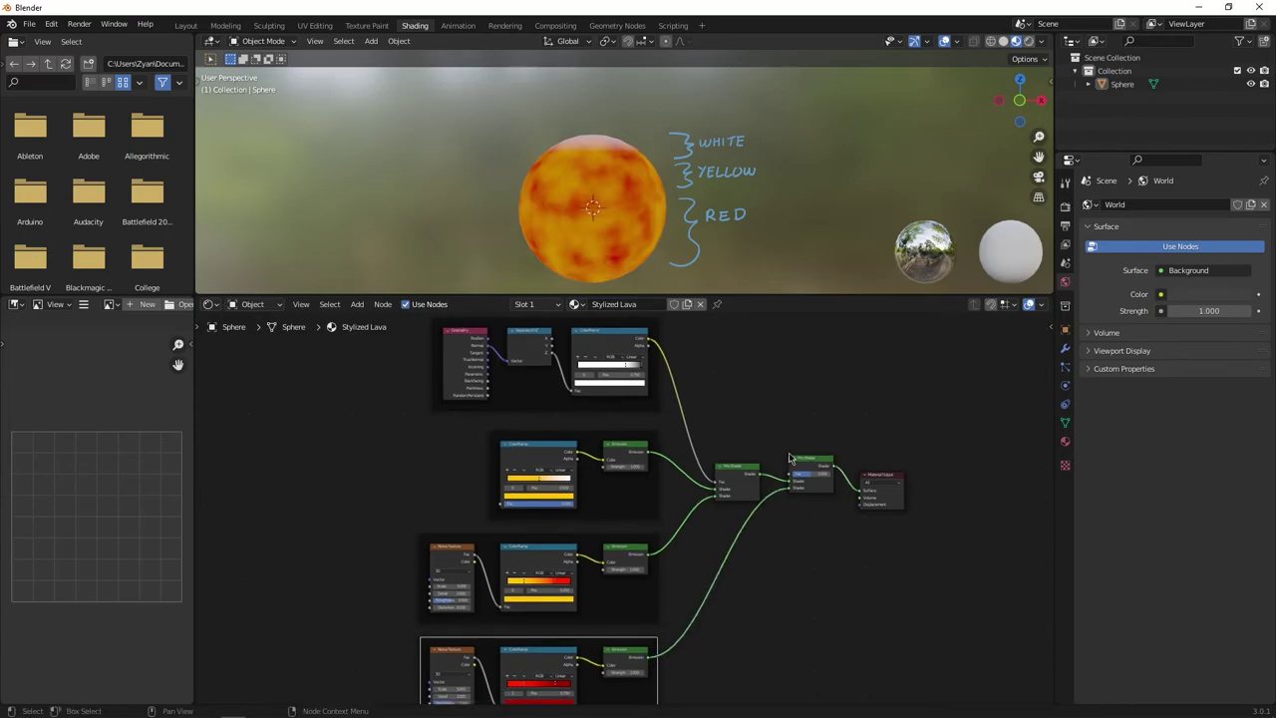
- Connect the duplicated ColorRamp's Color to the second Mix Shader's Fac and inspect the layered lava on the sphere
middle_drag(738, 399, 700, 497)
drag(750, 577, 753, 578)
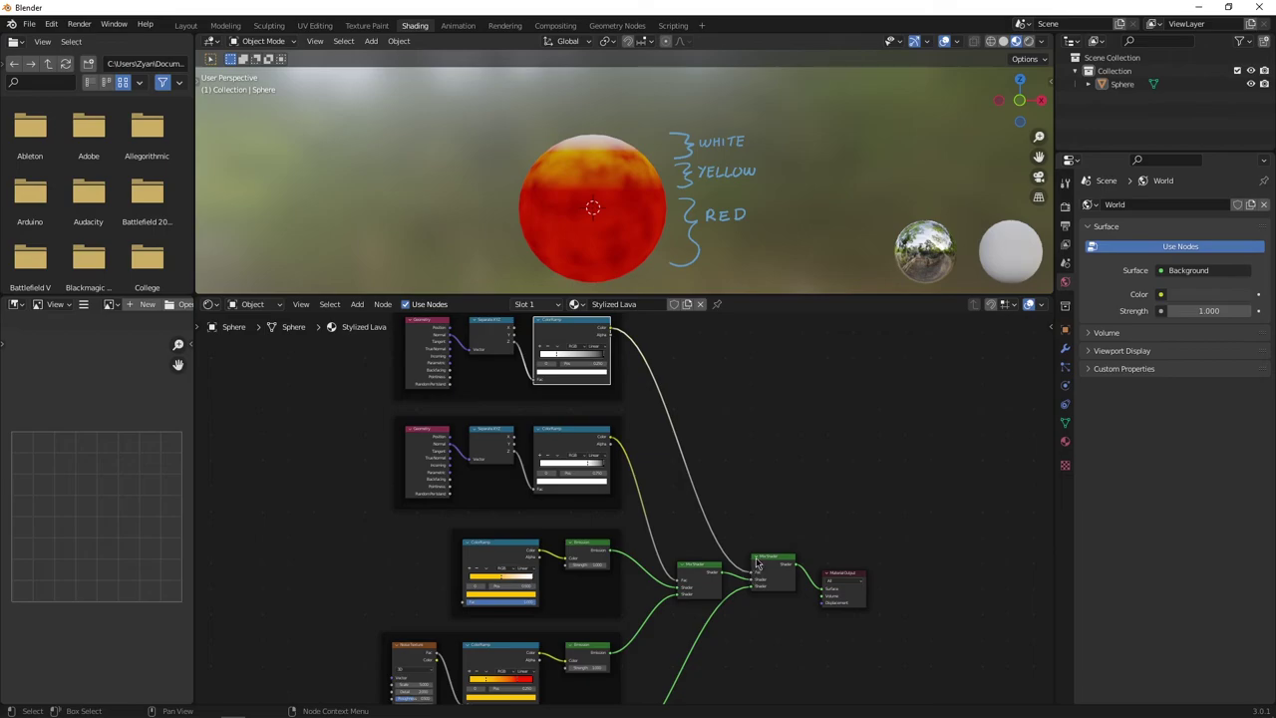
scroll(644, 193, up, 3)
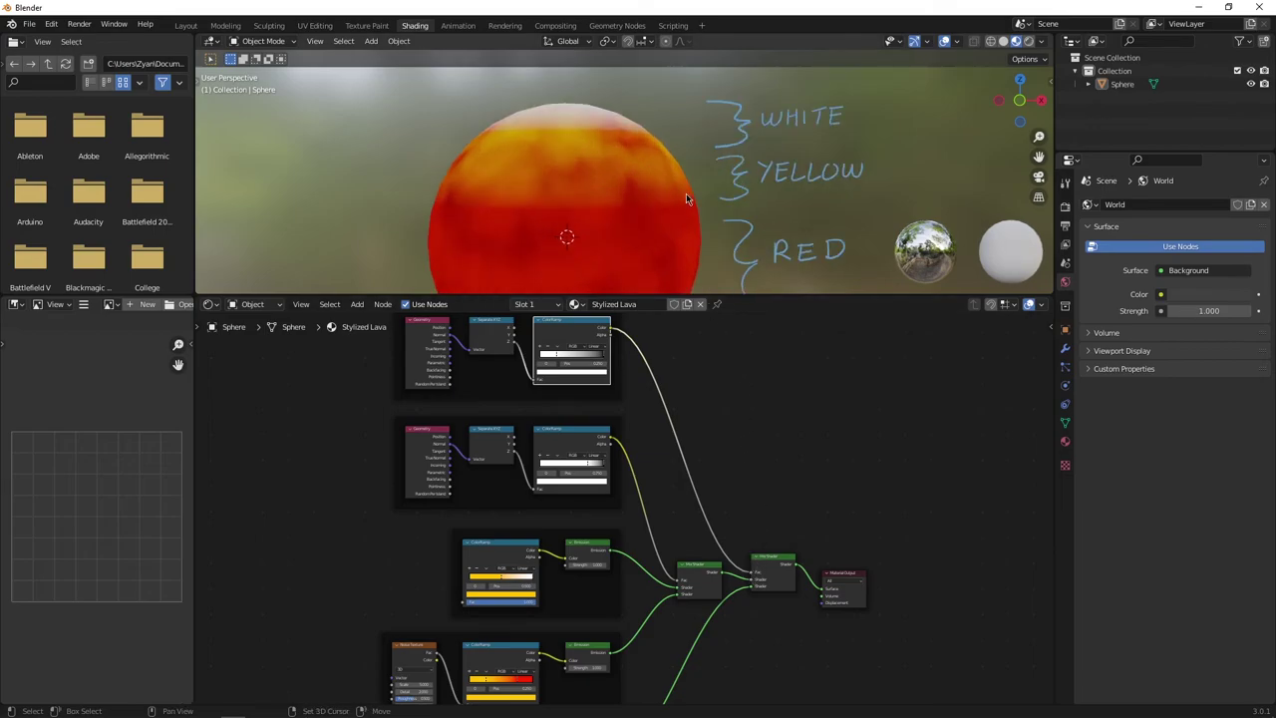
mouse_move(686, 193)
shift+middle_down()
mouse_move(661, 136)
mouse_move(683, 239)
shift+middle_up()
scroll(688, 183, down, 1)
scroll(659, 137, up, 2)
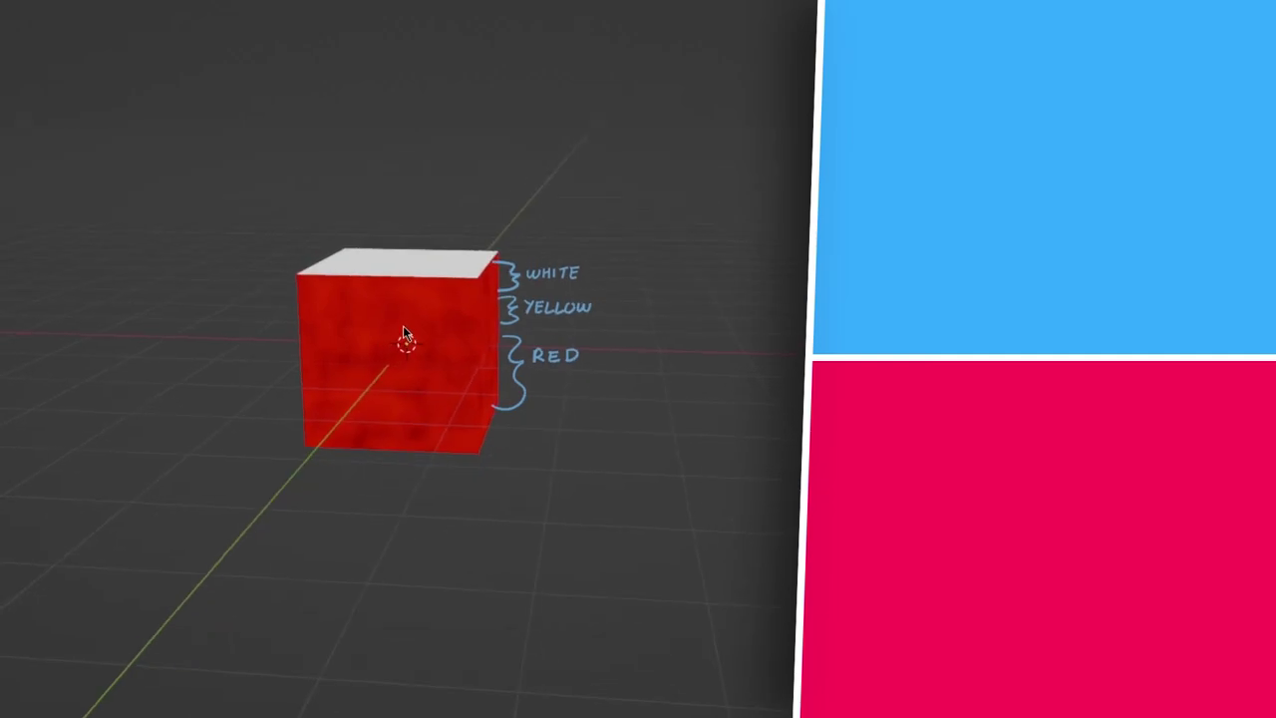
- Apply smooth shading to the cube that carries the lava material, and deselect it
click(429, 310)
right_click(429, 310)
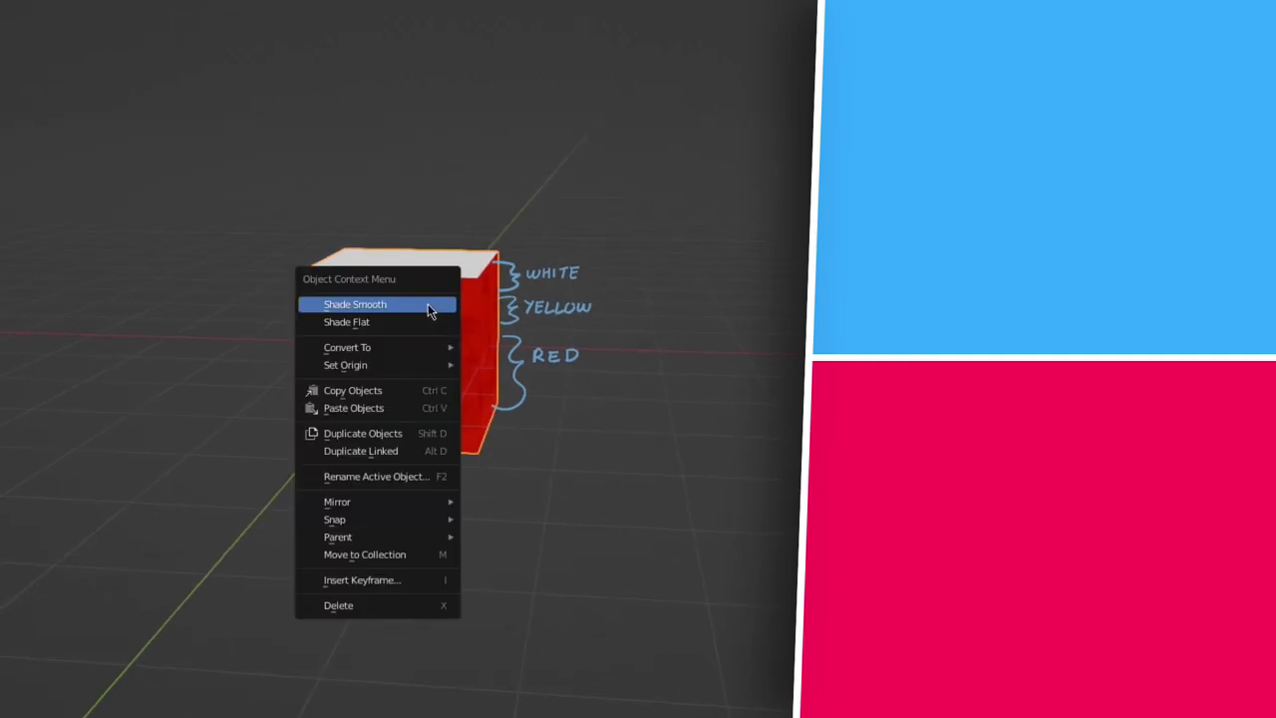
click(427, 305)
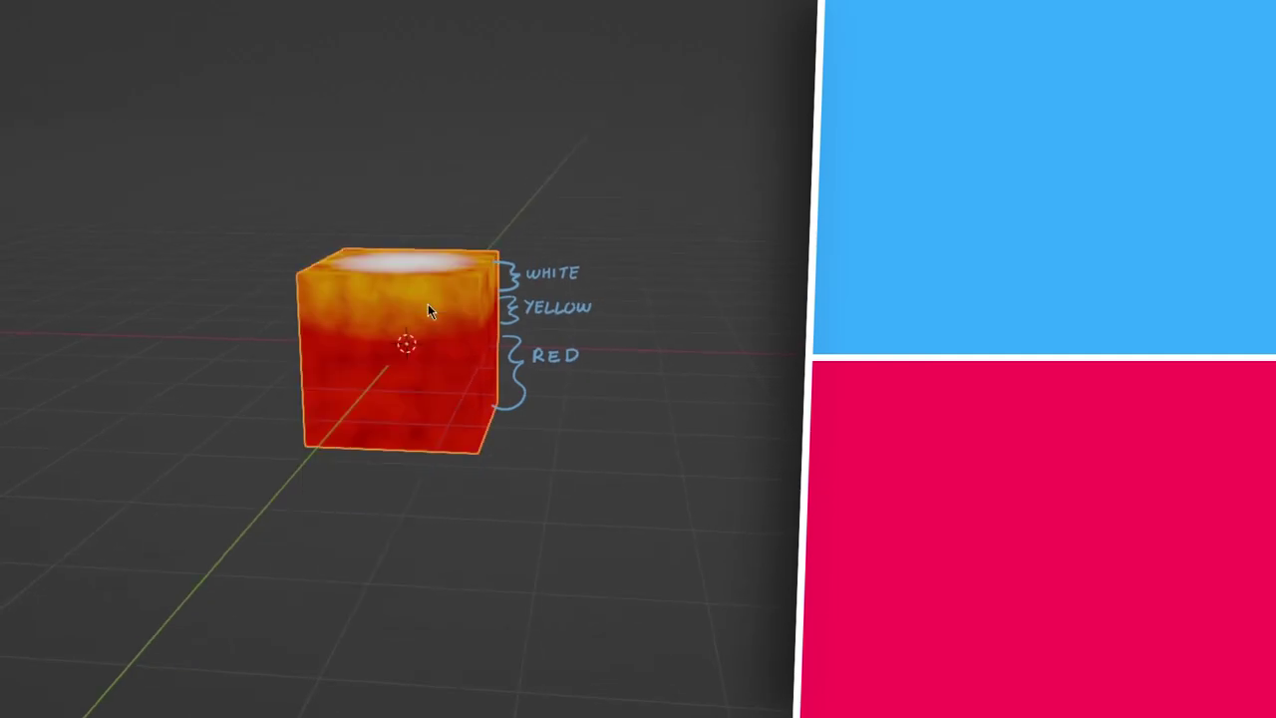
click(726, 347)
- Extrude faces of the subdivided cube into a branching lava shape with one horizontal arm, one upward arm and one sideways arm
middle_drag(726, 347, 573, 341)
middle_drag(452, 231, 460, 265)
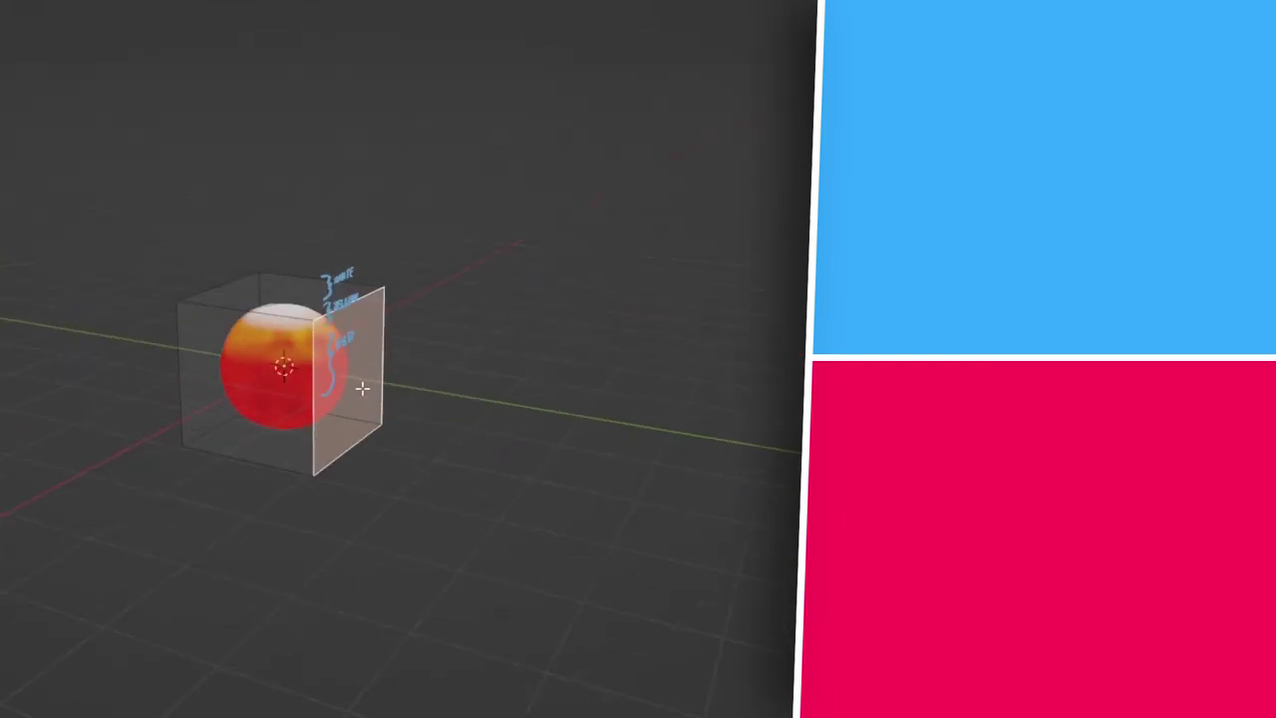
key(s)
key(x)
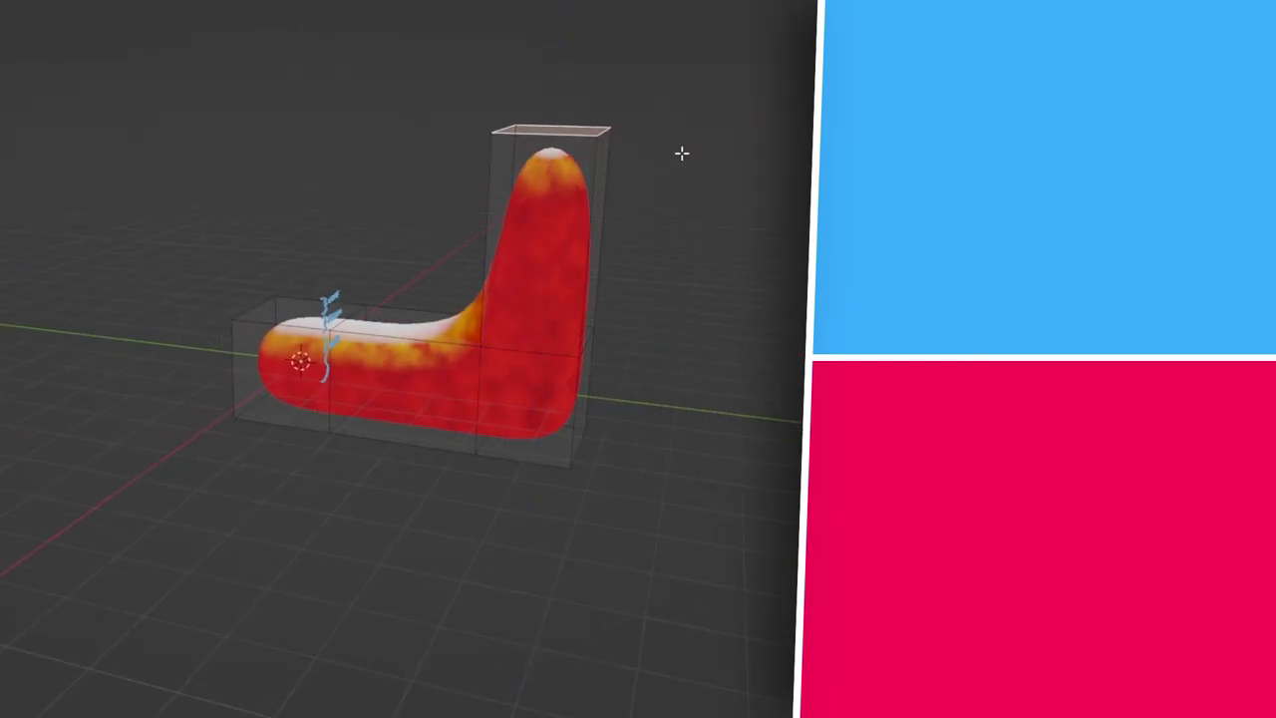
click(680, 154)
middle_drag(681, 153, 563, 381)
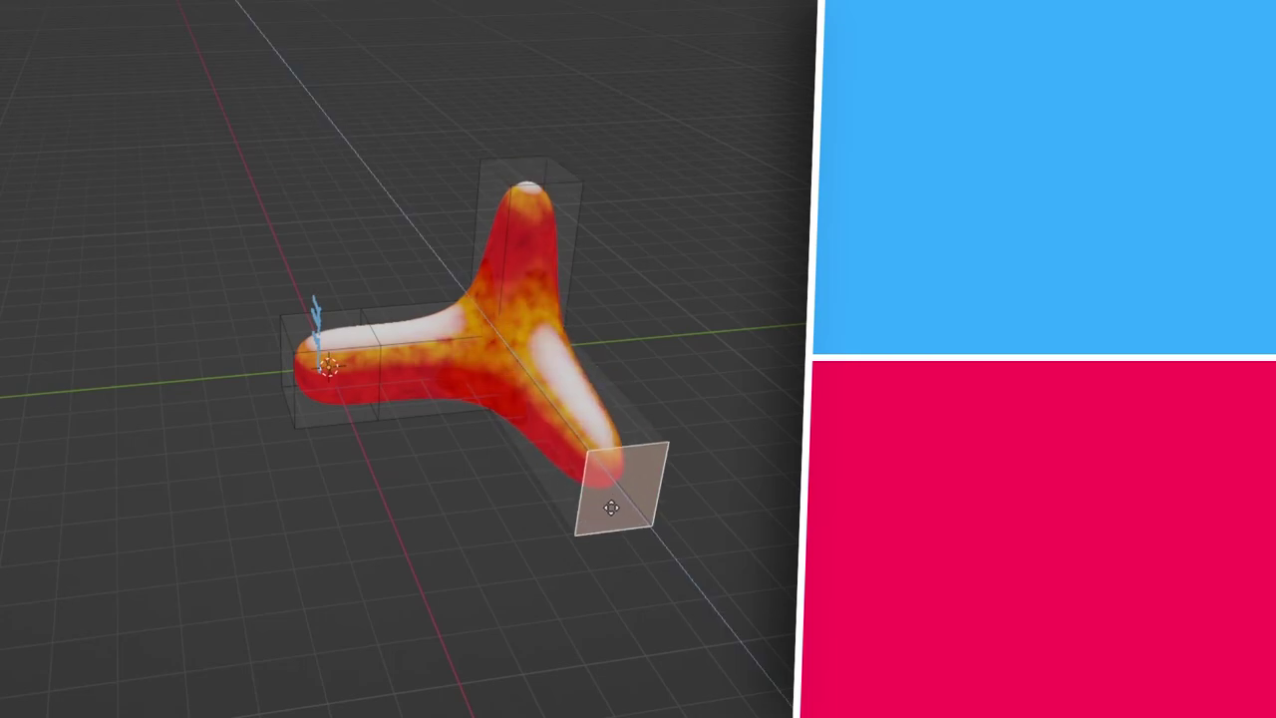